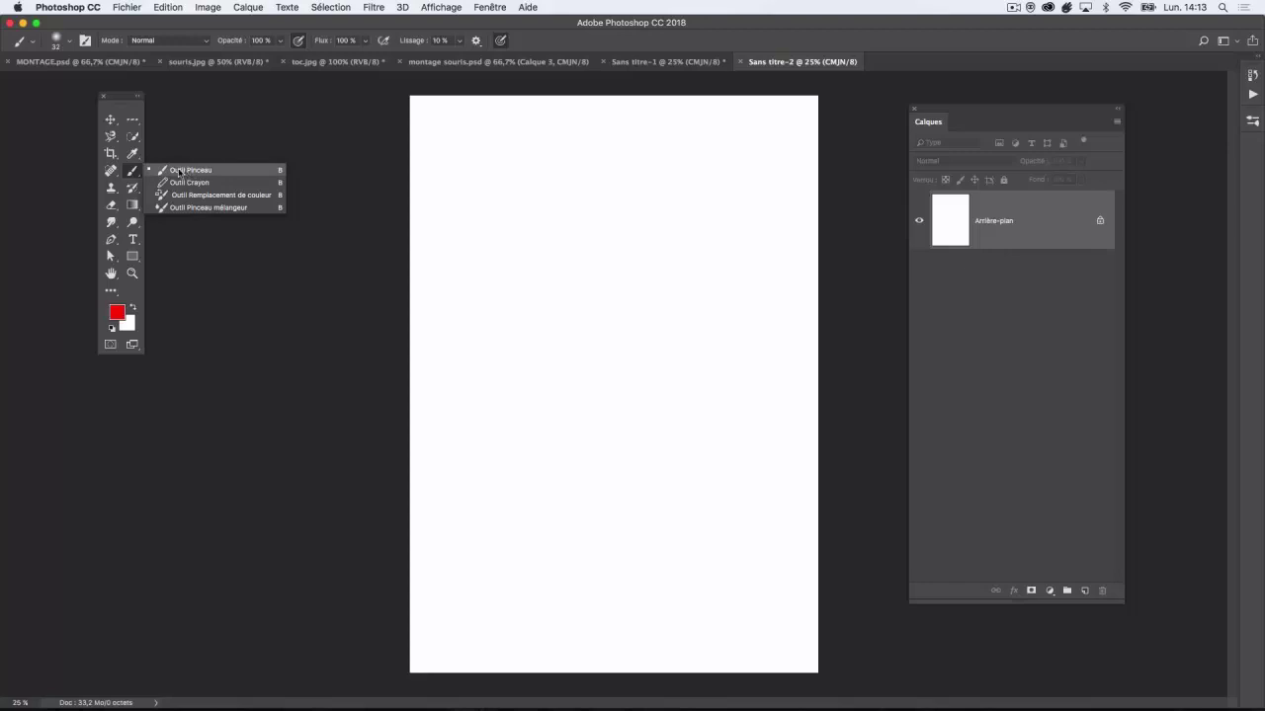
# Select the Brush tool and set its size to 79 px
pyautogui.click(181, 173)
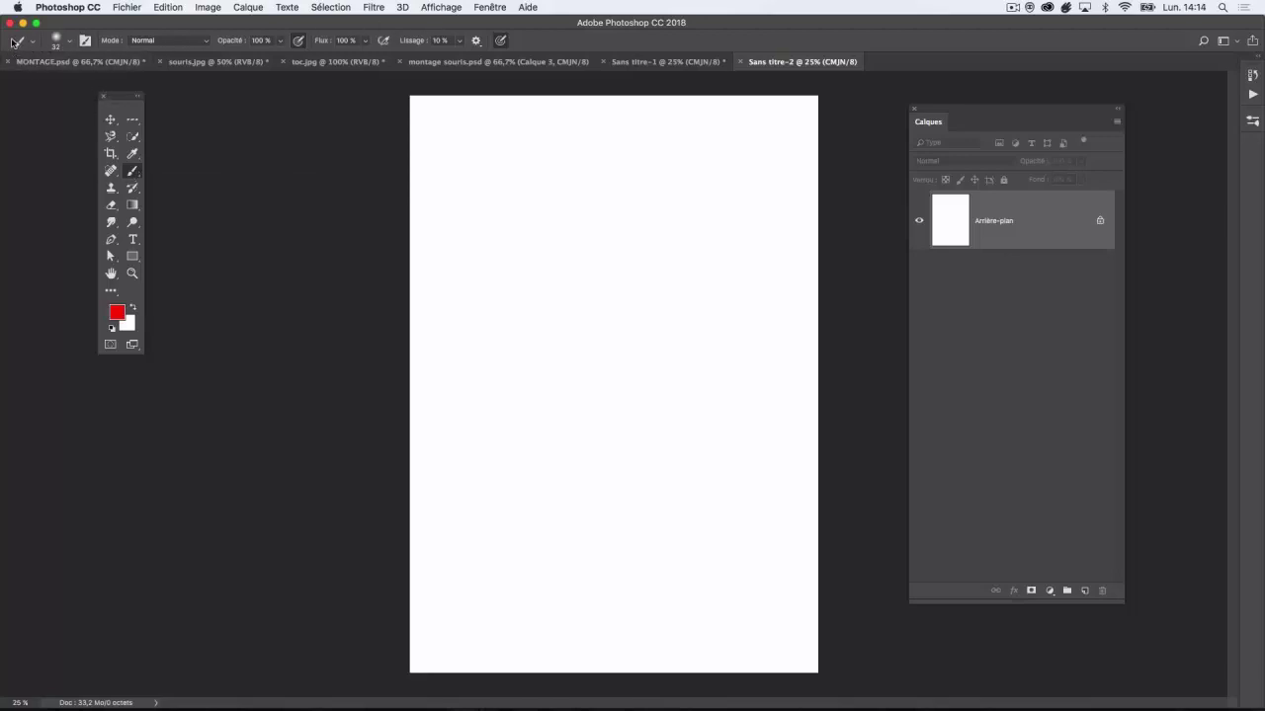
pyautogui.click(68, 44)
pyautogui.moveTo(89, 82); pyautogui.dragTo(111, 82)
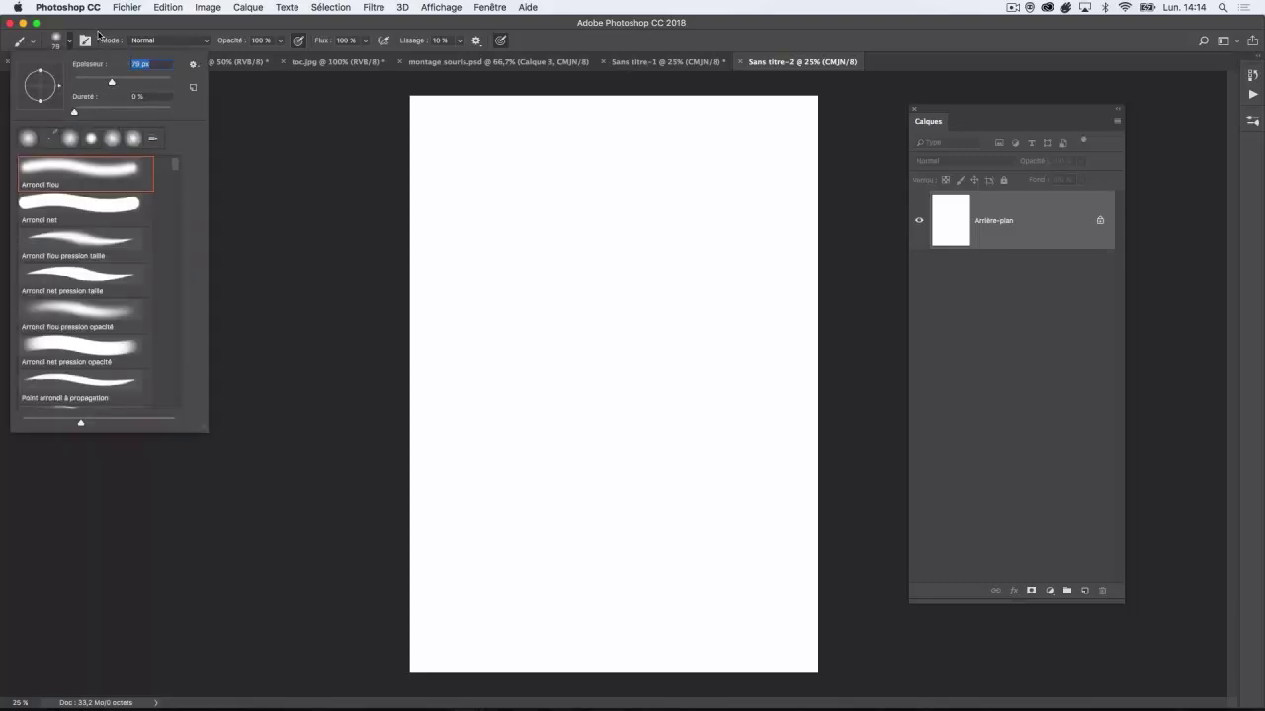
pyautogui.click(123, 49)
# Review the brush's blending modes, smoothing options and size and hardness presets
pyautogui.click(151, 45)
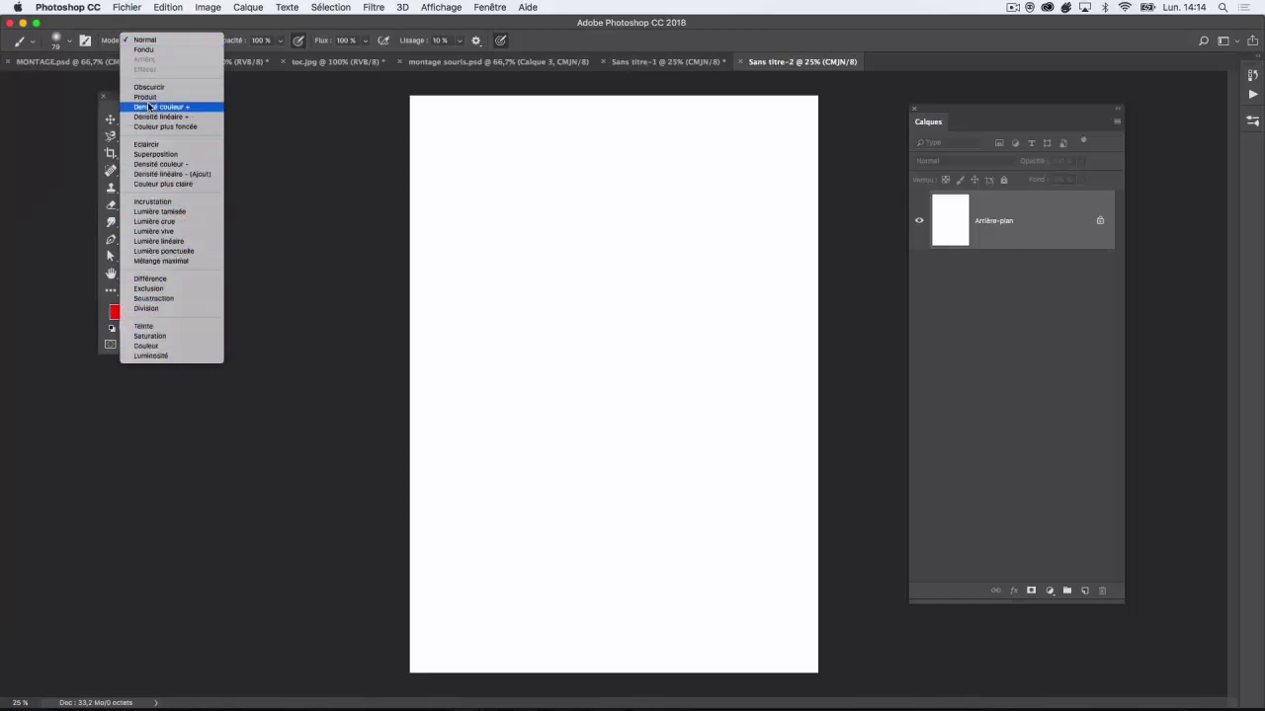
pyautogui.click(156, 29)
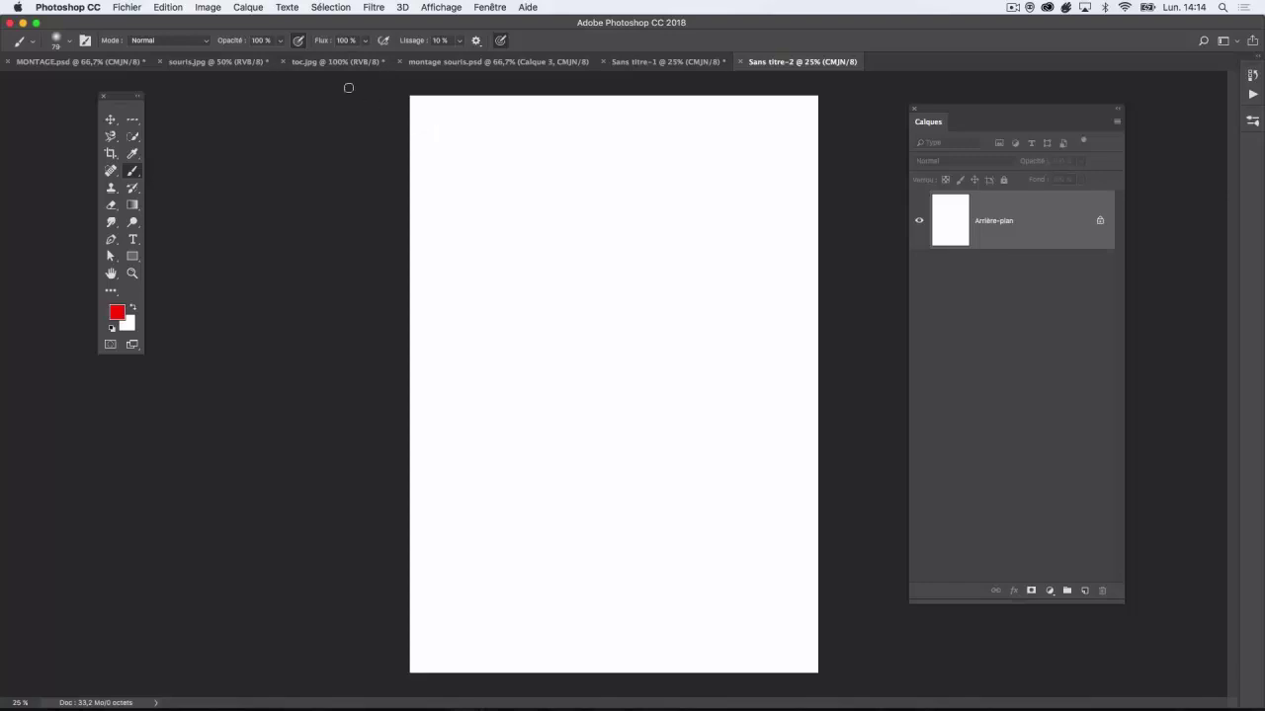
pyautogui.click(475, 41)
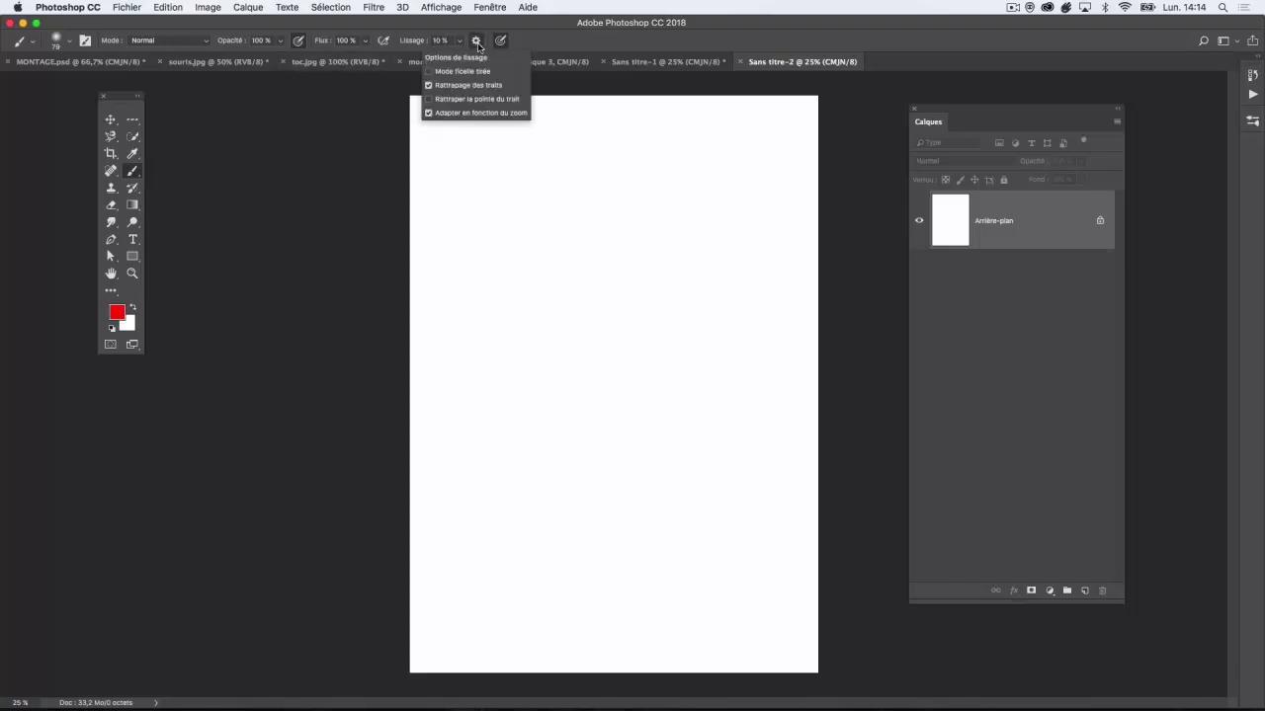
pyautogui.click(534, 39)
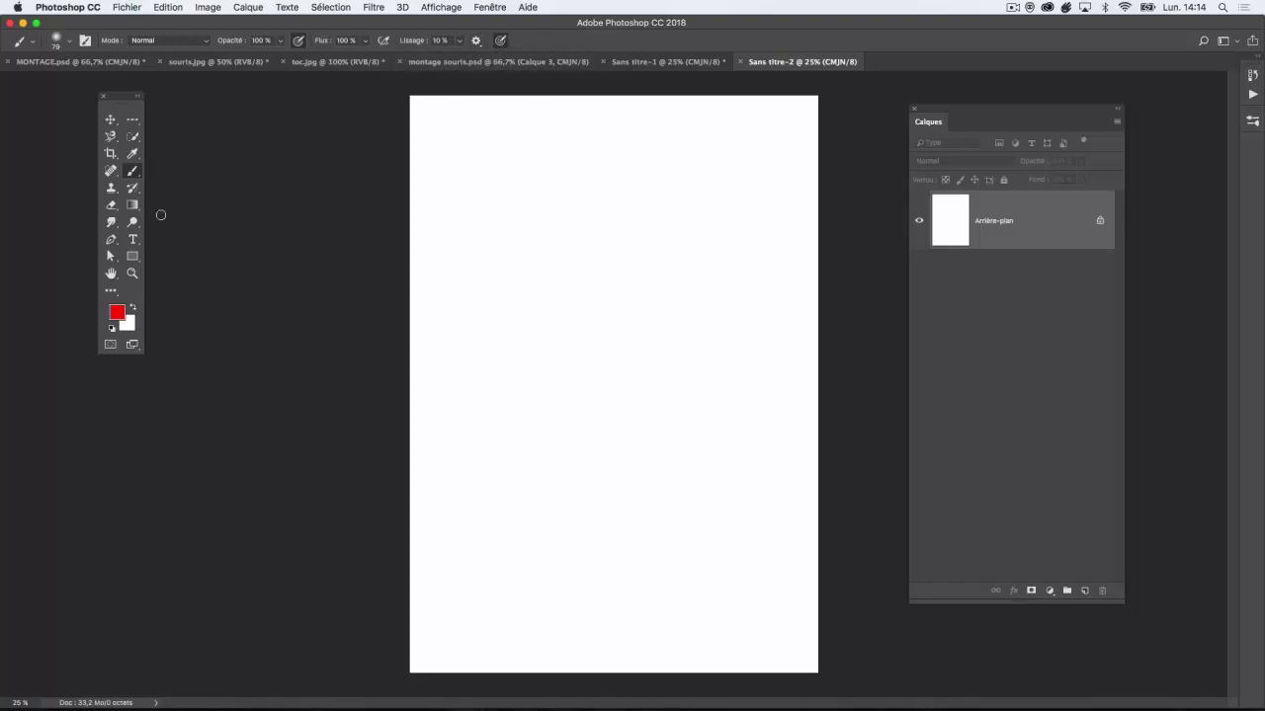
pyautogui.click(69, 42)
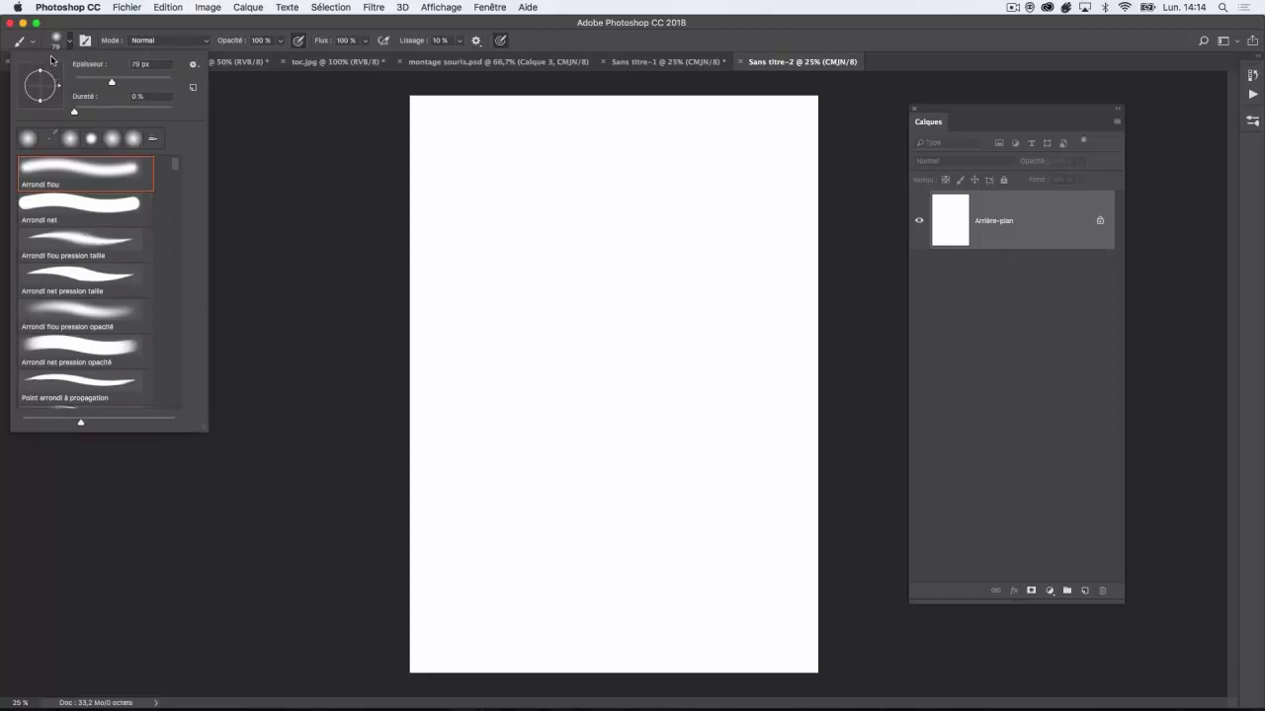
pyautogui.click(182, 36)
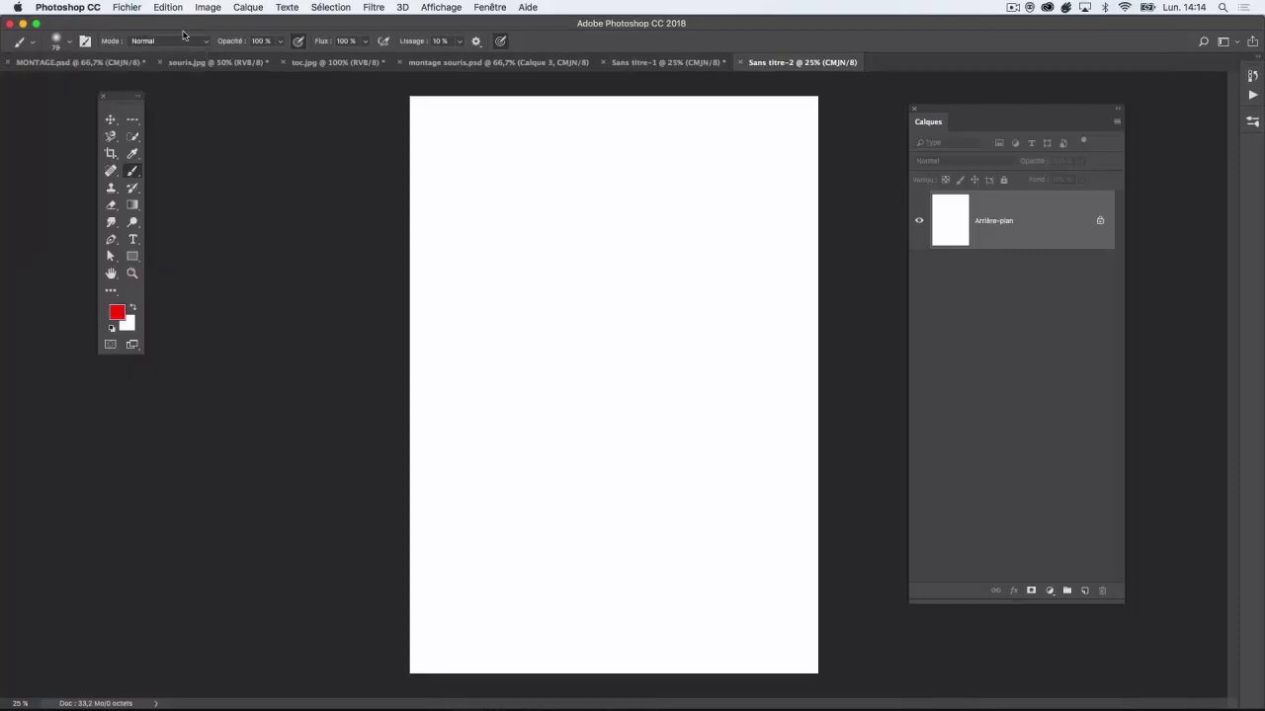
# Set the foreground colour to pure red (ff0000)
pyautogui.click(118, 312)
pyautogui.click(722, 187)
pyautogui.click(118, 312)
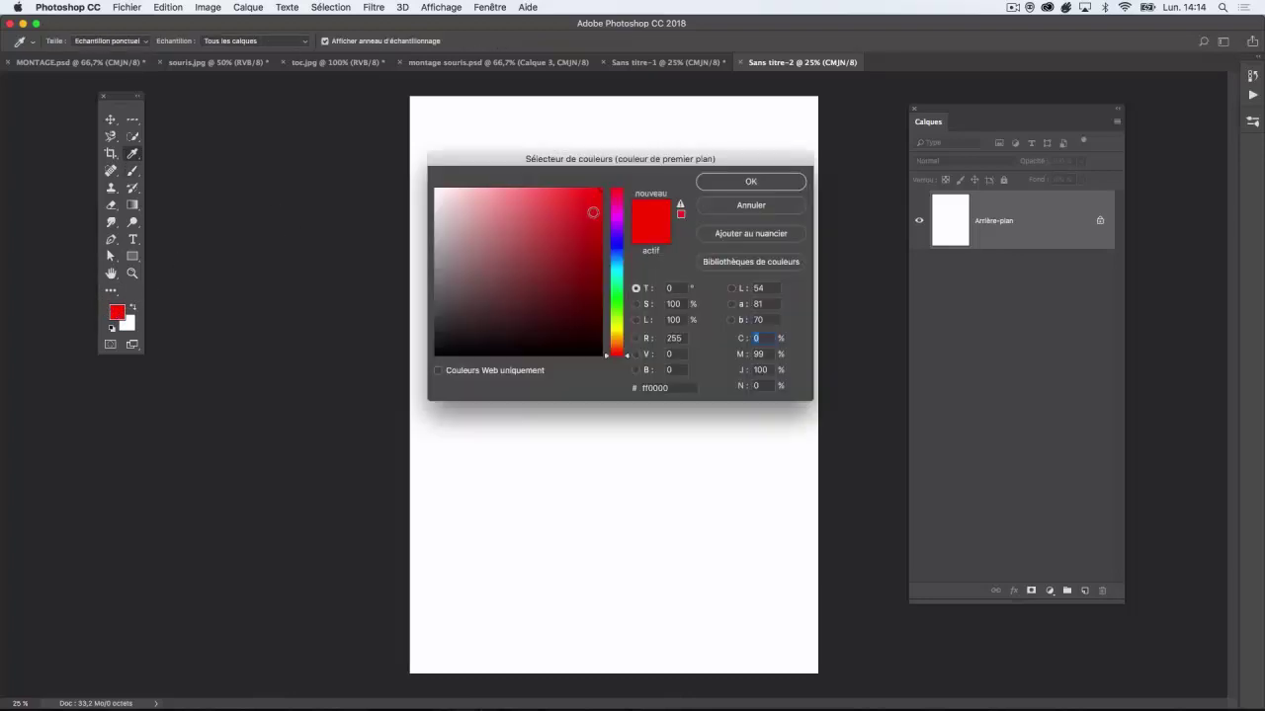
pyautogui.moveTo(594, 212); pyautogui.dragTo(603, 187)
pyautogui.click(720, 181)
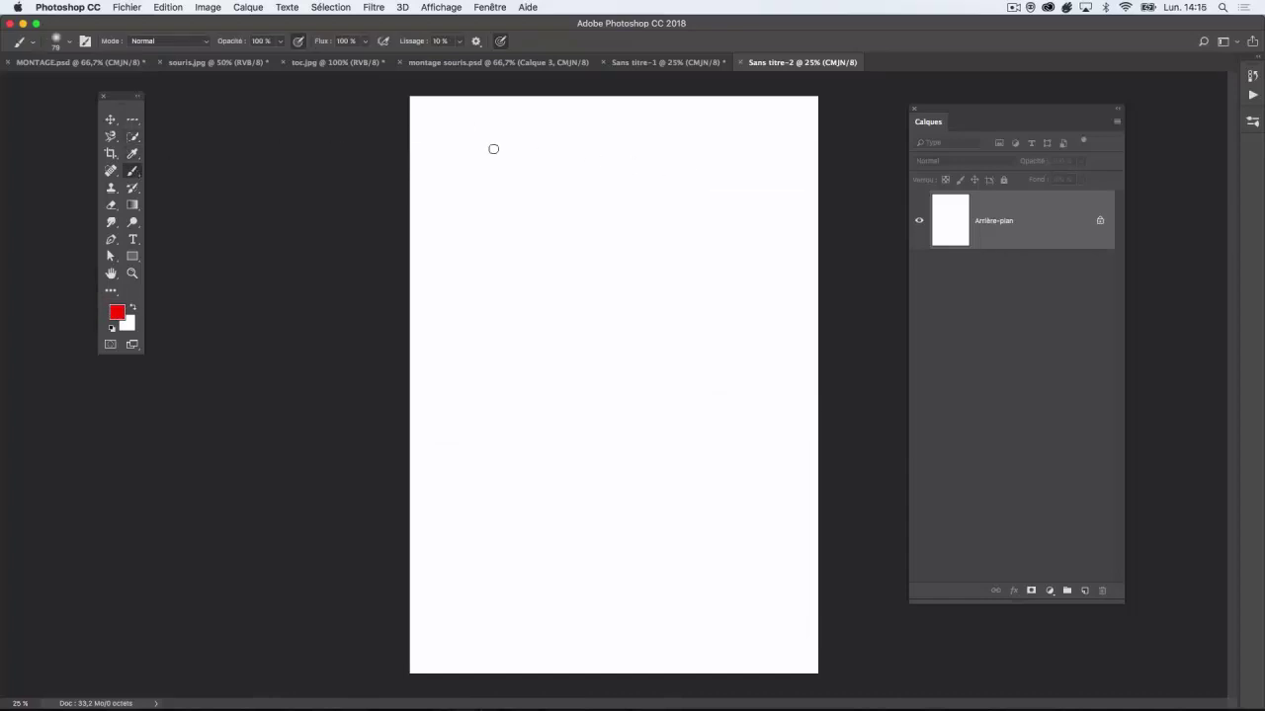
# Try a long wavy red brush stroke on the background layer, and undo it
pyautogui.moveTo(471, 230)
pyautogui.mouseDown()
pyautogui.moveTo(538, 207)
pyautogui.moveTo(544, 254)
pyautogui.moveTo(612, 217)
pyautogui.moveTo(525, 326)
pyautogui.moveTo(638, 296)
pyautogui.moveTo(559, 408)
pyautogui.moveTo(671, 402)
pyautogui.moveTo(623, 507)
pyautogui.moveTo(707, 499)
pyautogui.moveTo(663, 325)
pyautogui.moveTo(681, 213)
pyautogui.mouseUp()
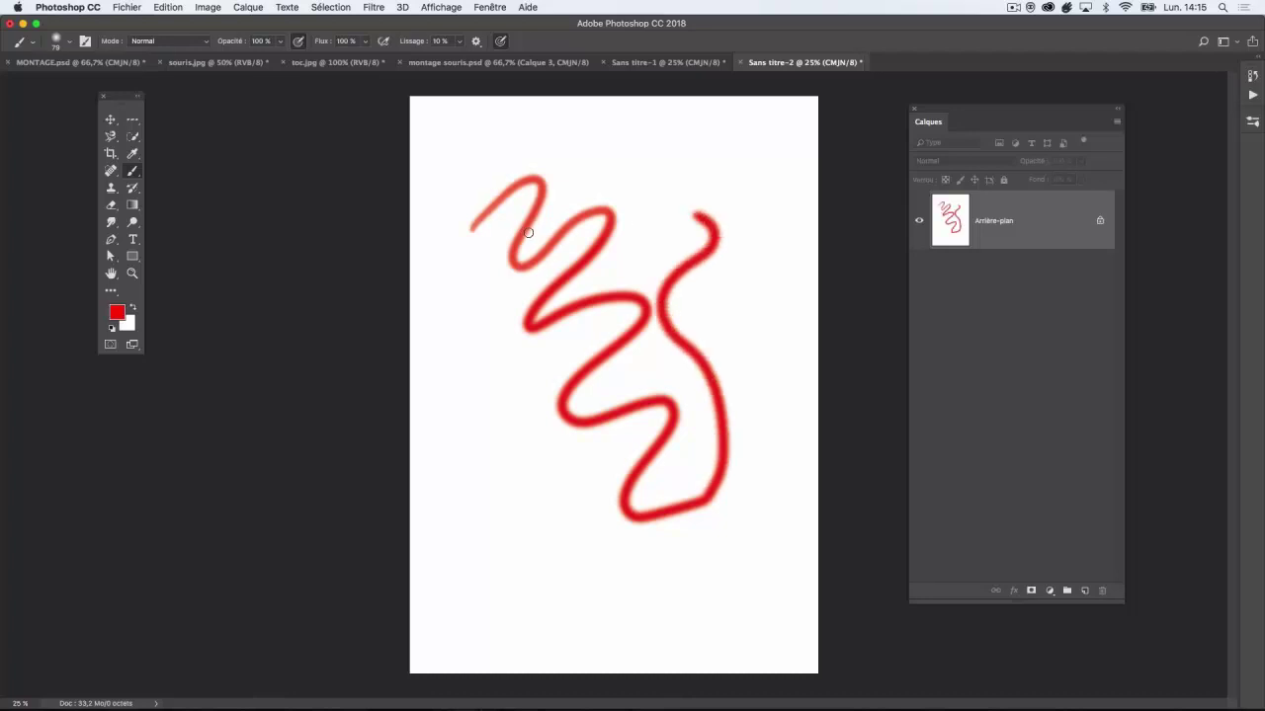
pyautogui.press('super+z')
# Add a new layer and paint small soft red scribbles in the upper part of the page
pyautogui.click(1083, 590)
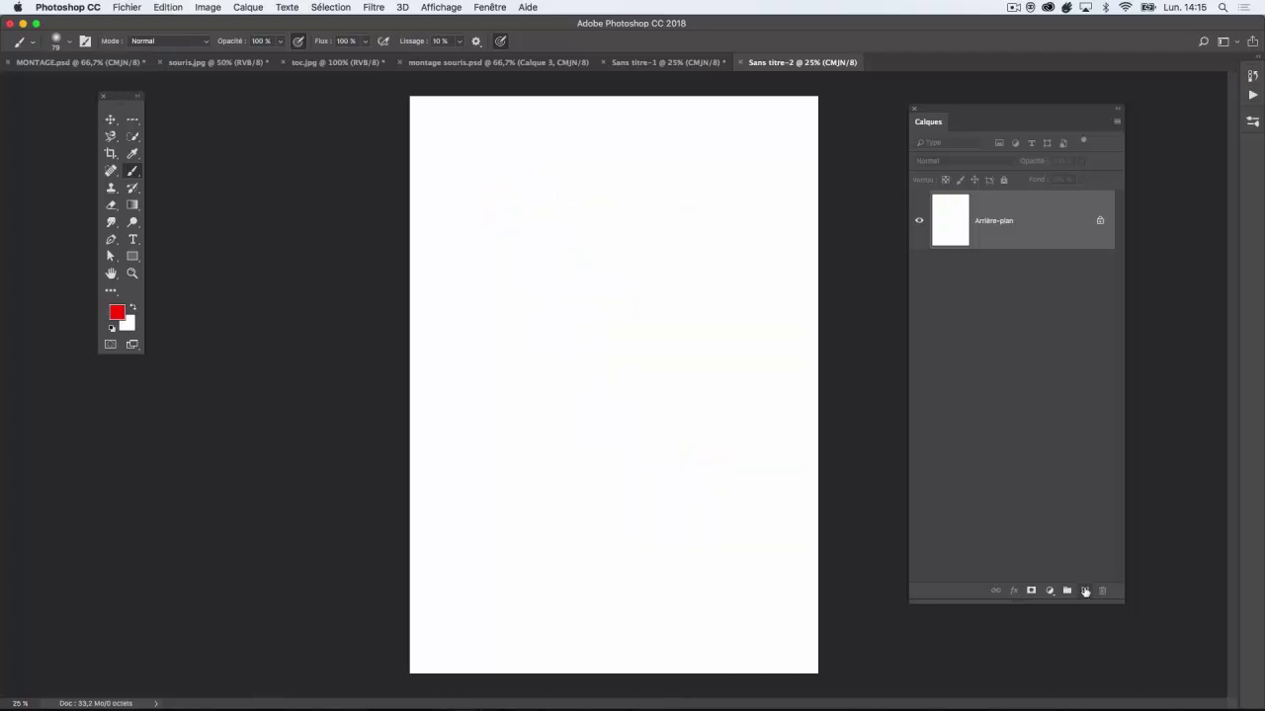
pyautogui.moveTo(480, 177)
pyautogui.mouseDown()
pyautogui.moveTo(512, 168)
pyautogui.moveTo(507, 178)
pyautogui.moveTo(564, 212)
pyautogui.moveTo(516, 236)
pyautogui.moveTo(540, 233)
pyautogui.moveTo(563, 279)
pyautogui.mouseUp()
pyautogui.moveTo(589, 185)
pyautogui.mouseDown()
pyautogui.moveTo(617, 200)
pyautogui.moveTo(634, 232)
pyautogui.mouseUp()
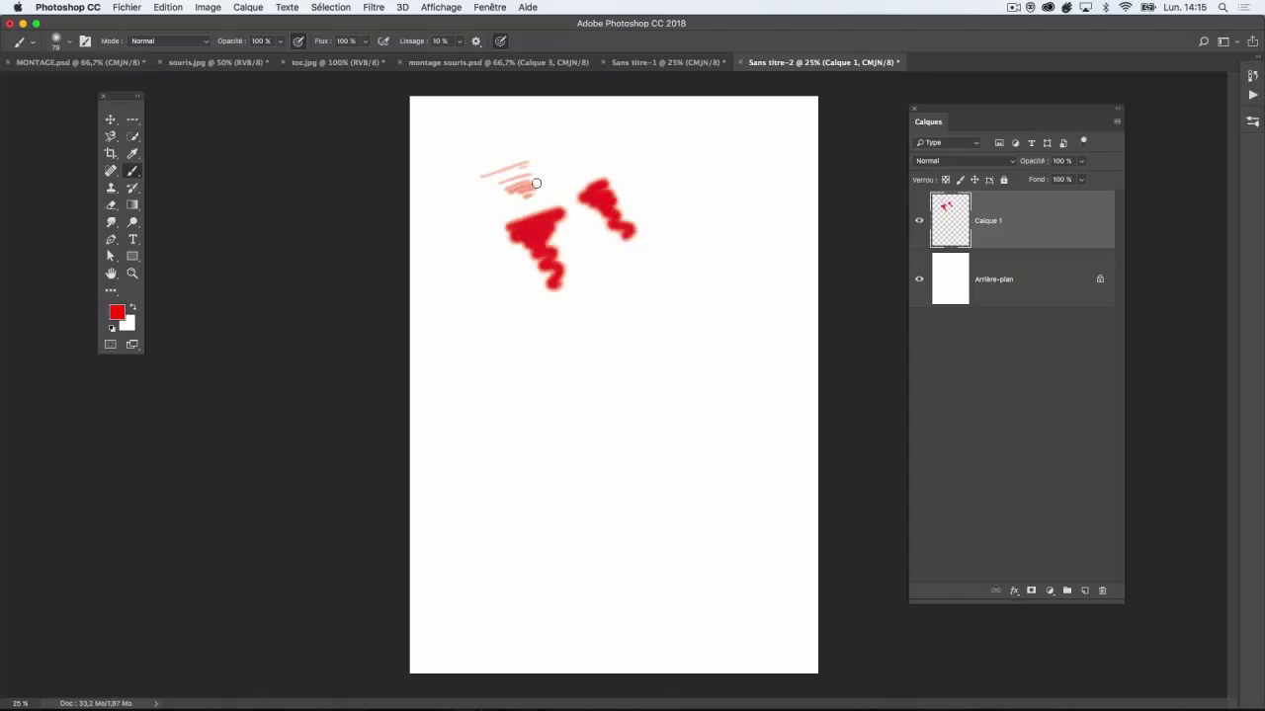
# Set the brush size to 1020 px and paint one large soft red dab below the scribbles
pyautogui.click(65, 41)
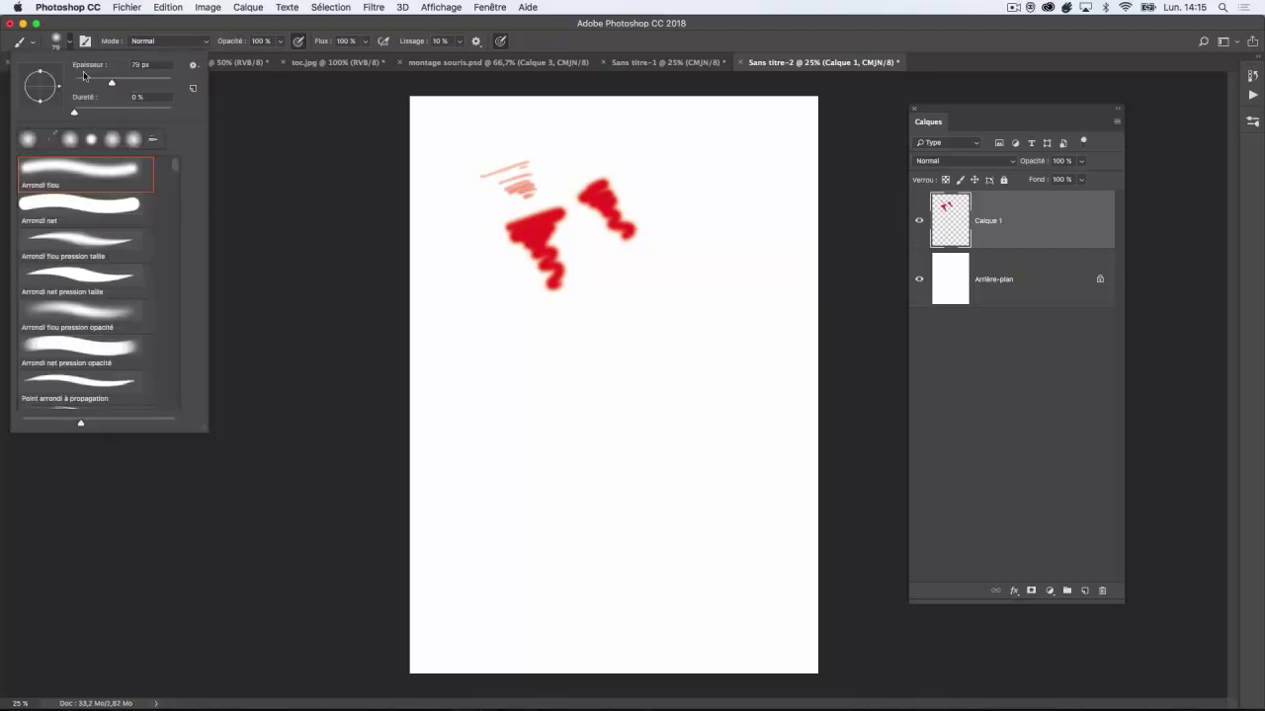
pyautogui.moveTo(87, 82); pyautogui.dragTo(163, 84)
pyautogui.moveTo(559, 382); pyautogui.dragTo(558, 379)
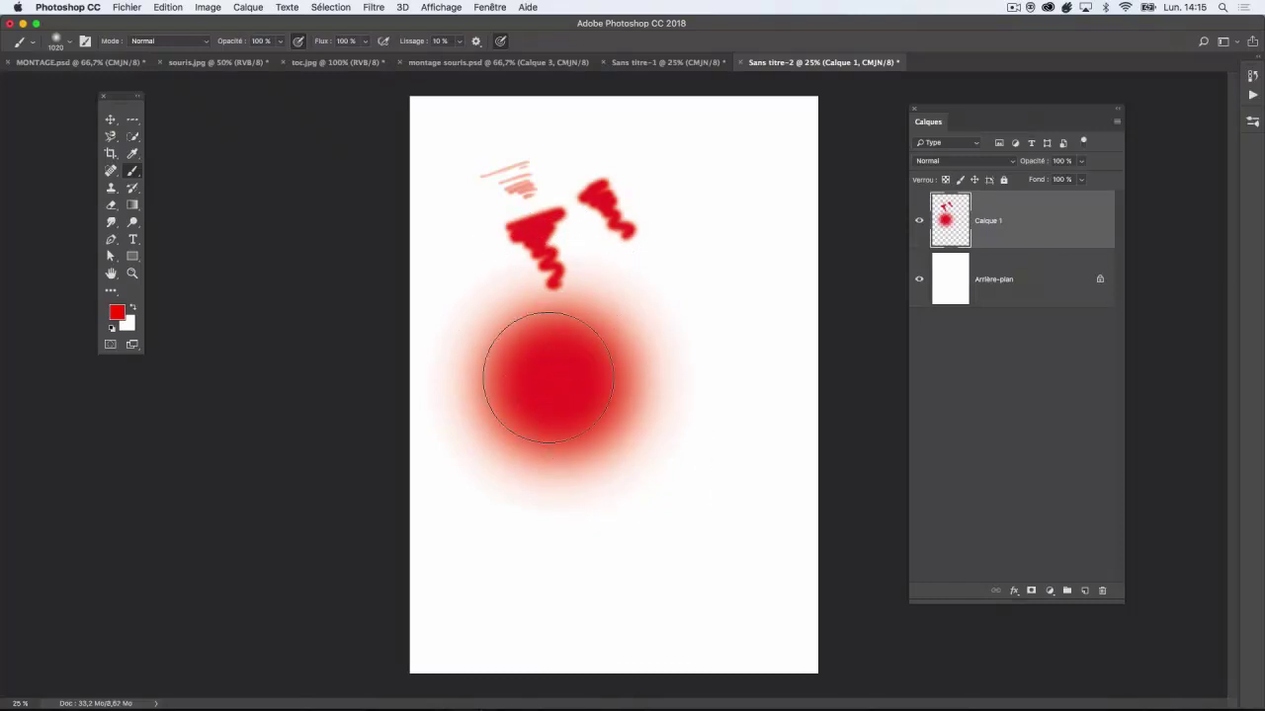
# Set the brush hardness to 46% and paint a second large dab in the lower right of the page
pyautogui.click(70, 44)
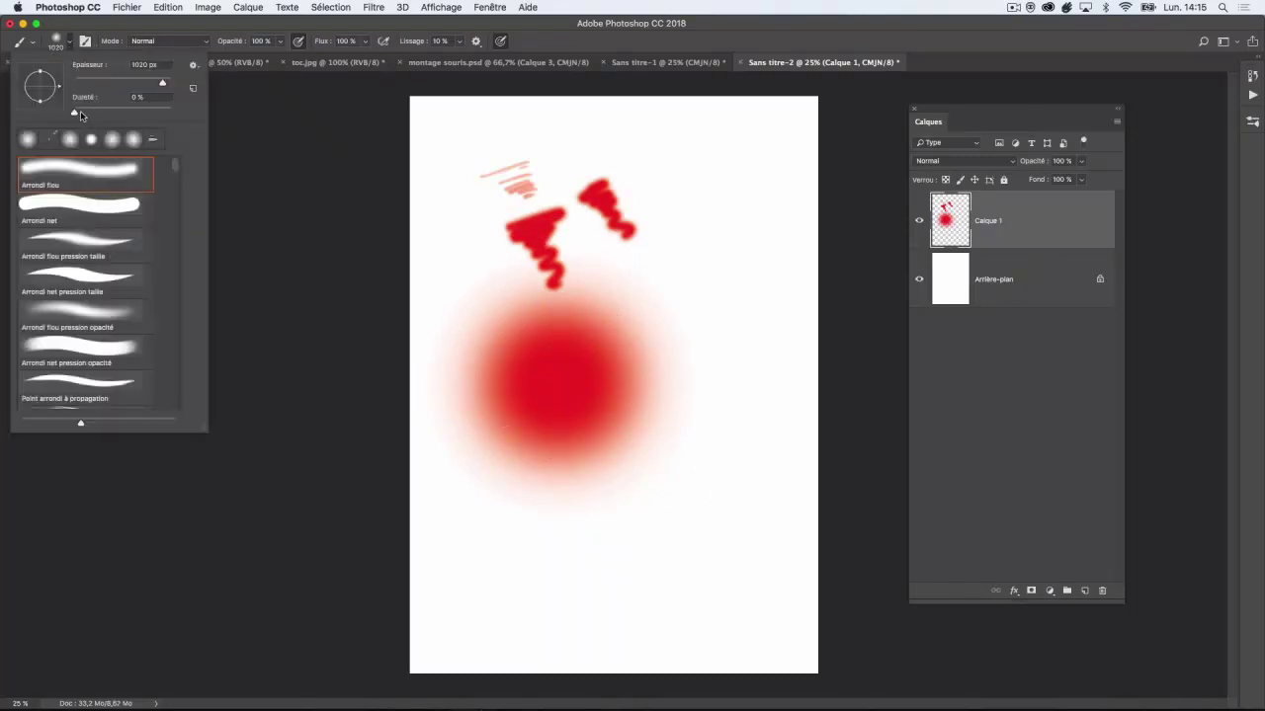
pyautogui.moveTo(75, 114); pyautogui.dragTo(118, 113)
pyautogui.click(664, 537)
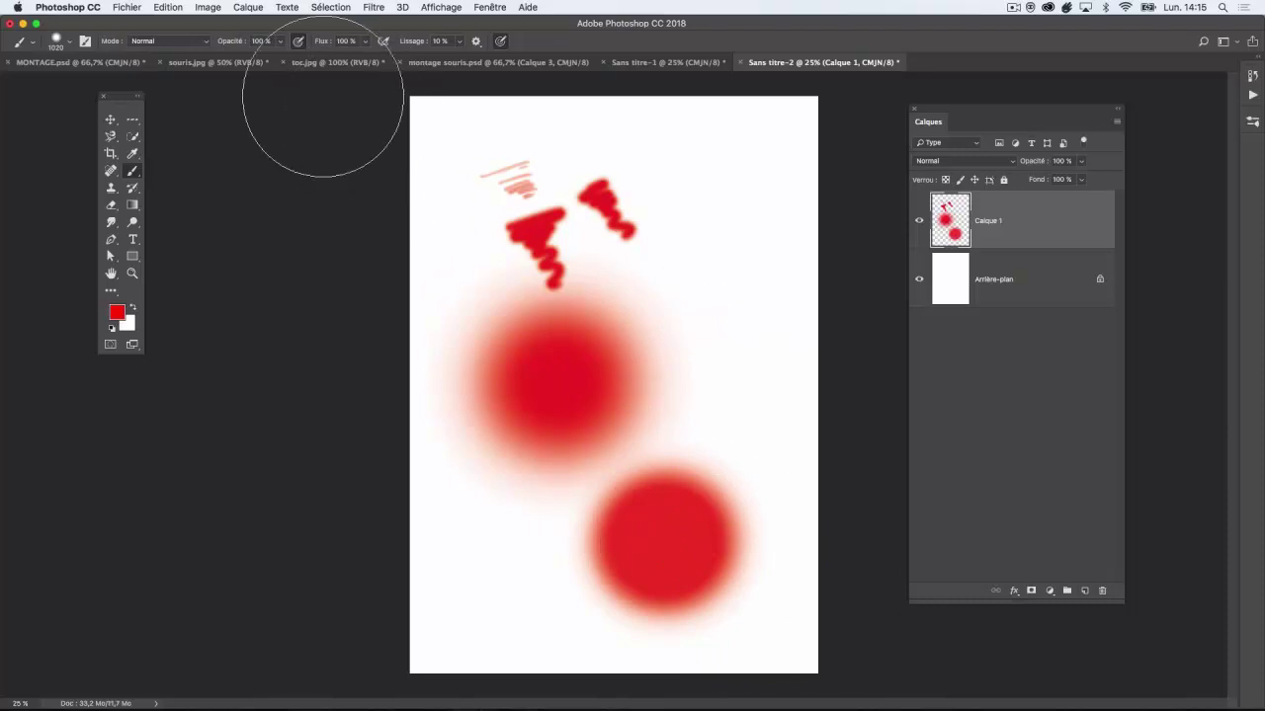
# Set the brush hardness to 100% and paint a sharp-edged dab above the other two
pyautogui.click(69, 42)
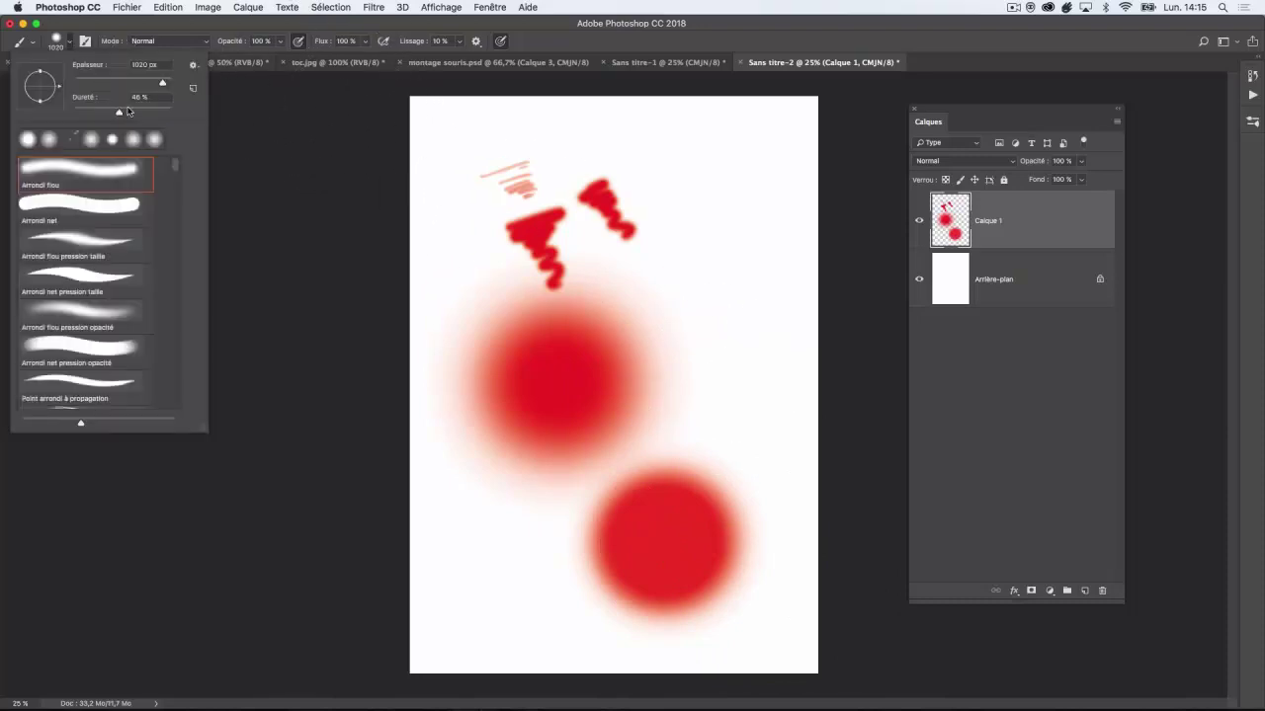
pyautogui.moveTo(128, 113); pyautogui.dragTo(171, 113)
pyautogui.click(681, 306)
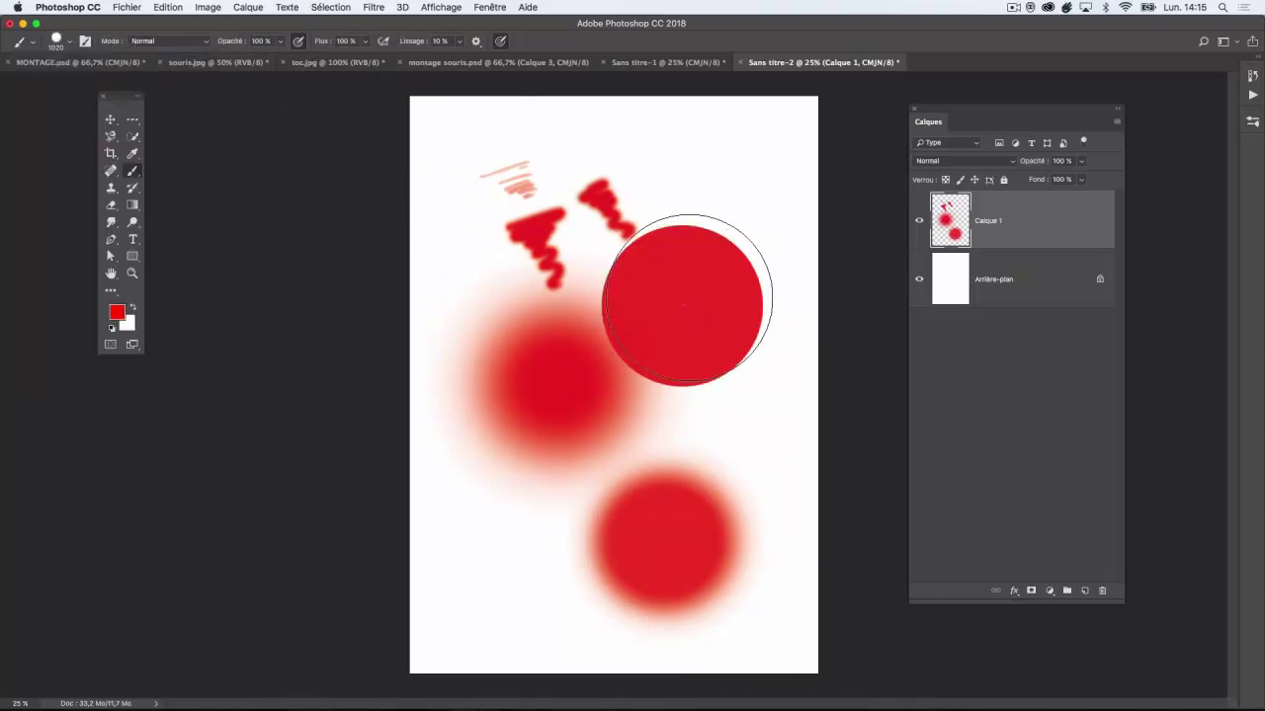
# Delete the layer holding the test dabs and scribbles, and add a new empty layer
pyautogui.click(111, 119)
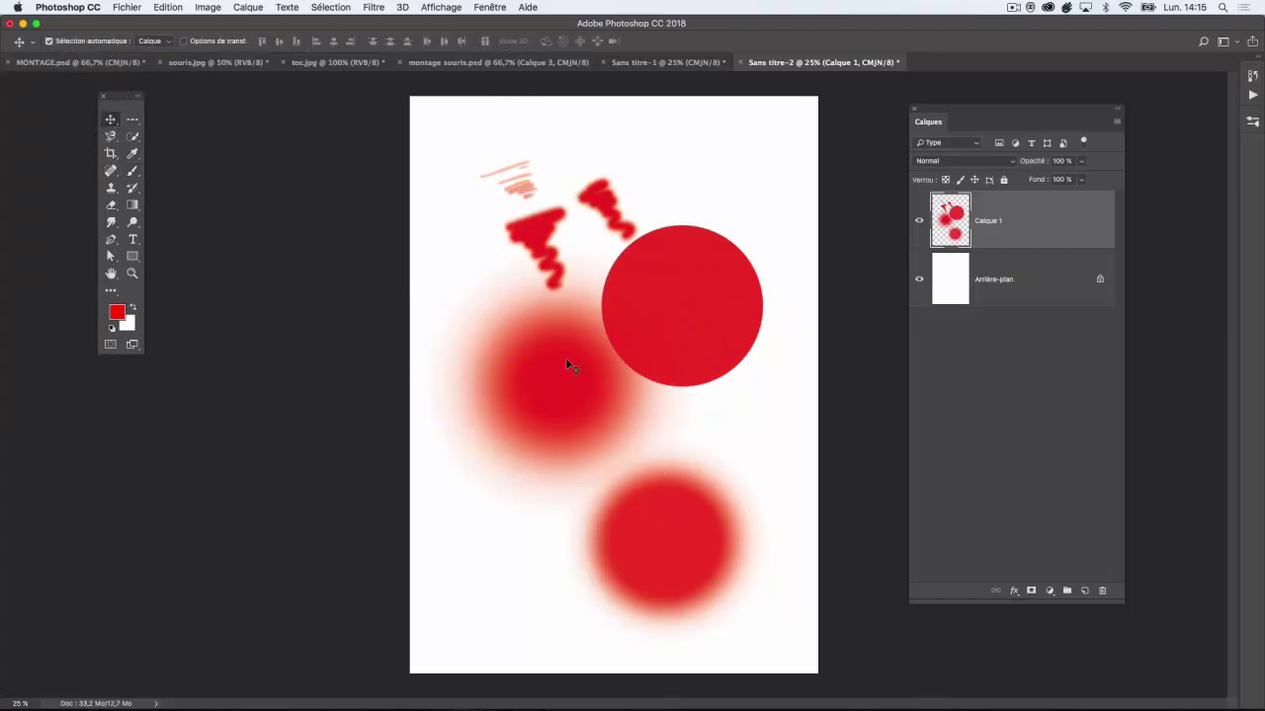
pyautogui.moveTo(1053, 239); pyautogui.dragTo(1102, 591)
pyautogui.click(1085, 591)
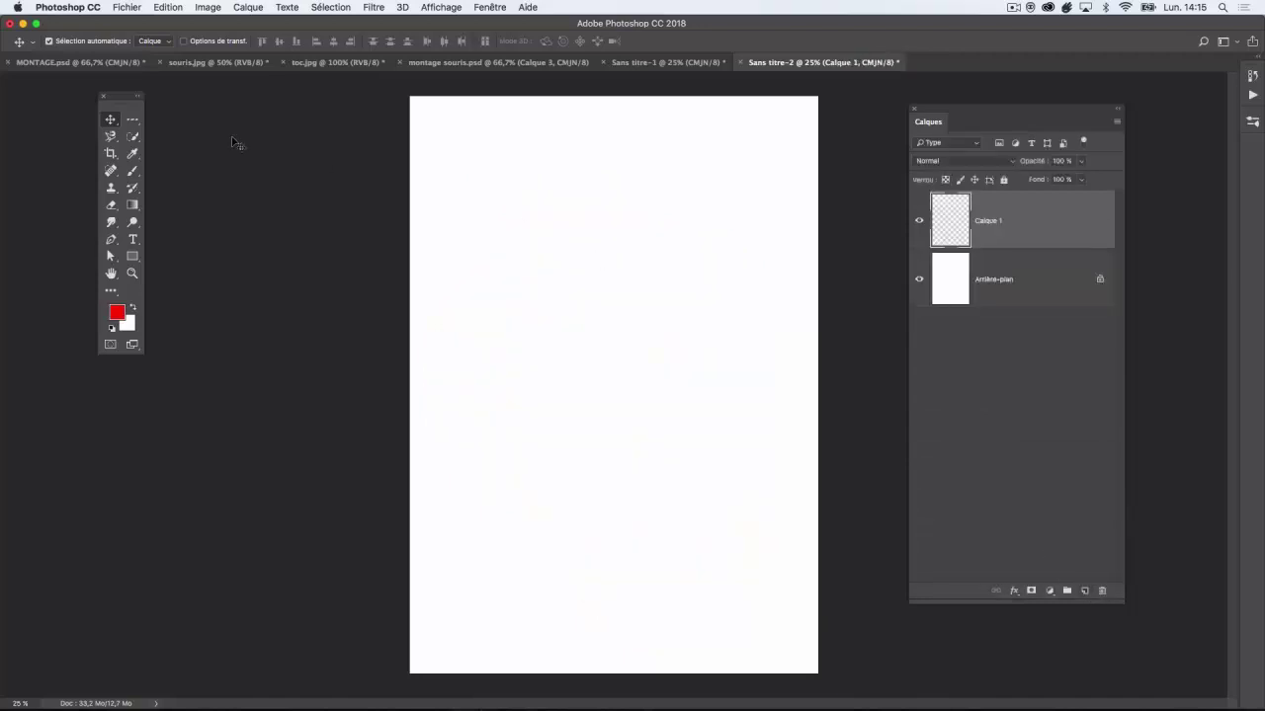
# Set the brush size to 77 px and paint six pressure-sensitive diagonal red strokes in the upper left of the page
pyautogui.click(132, 170)
pyautogui.click(69, 43)
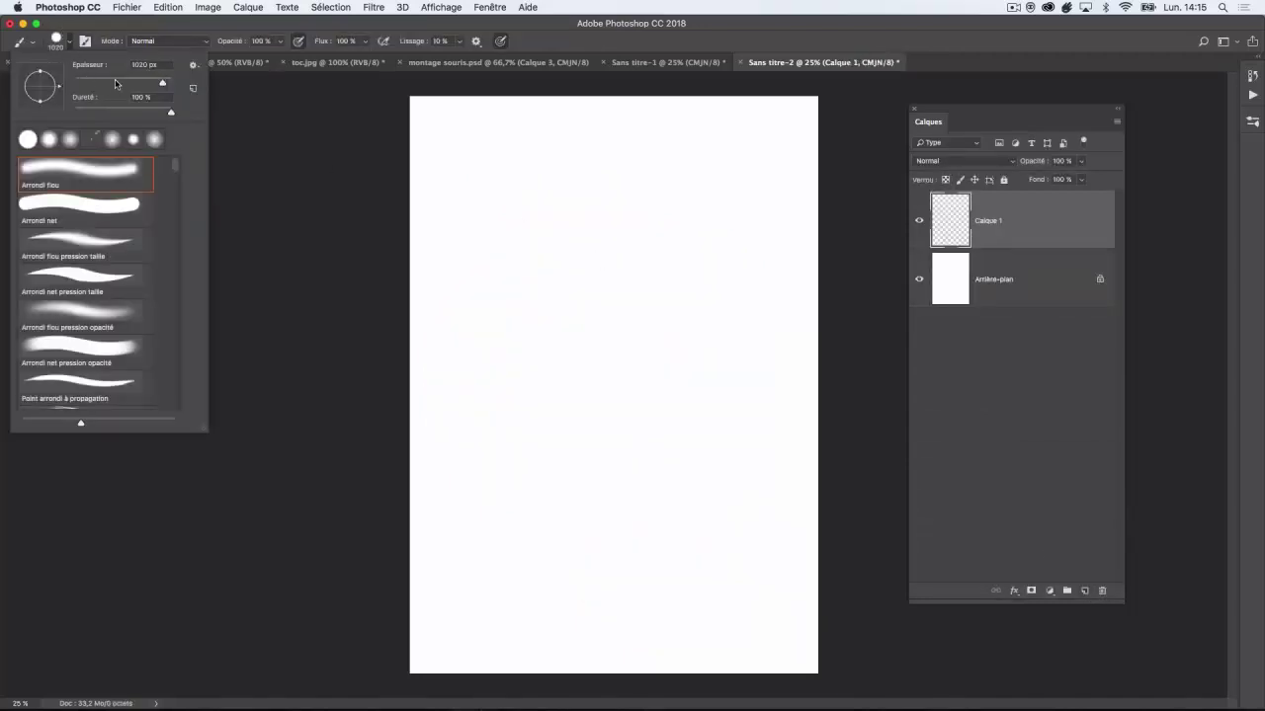
pyautogui.click(112, 82)
pyautogui.click(471, 189)
pyautogui.moveTo(465, 202); pyautogui.dragTo(559, 147)
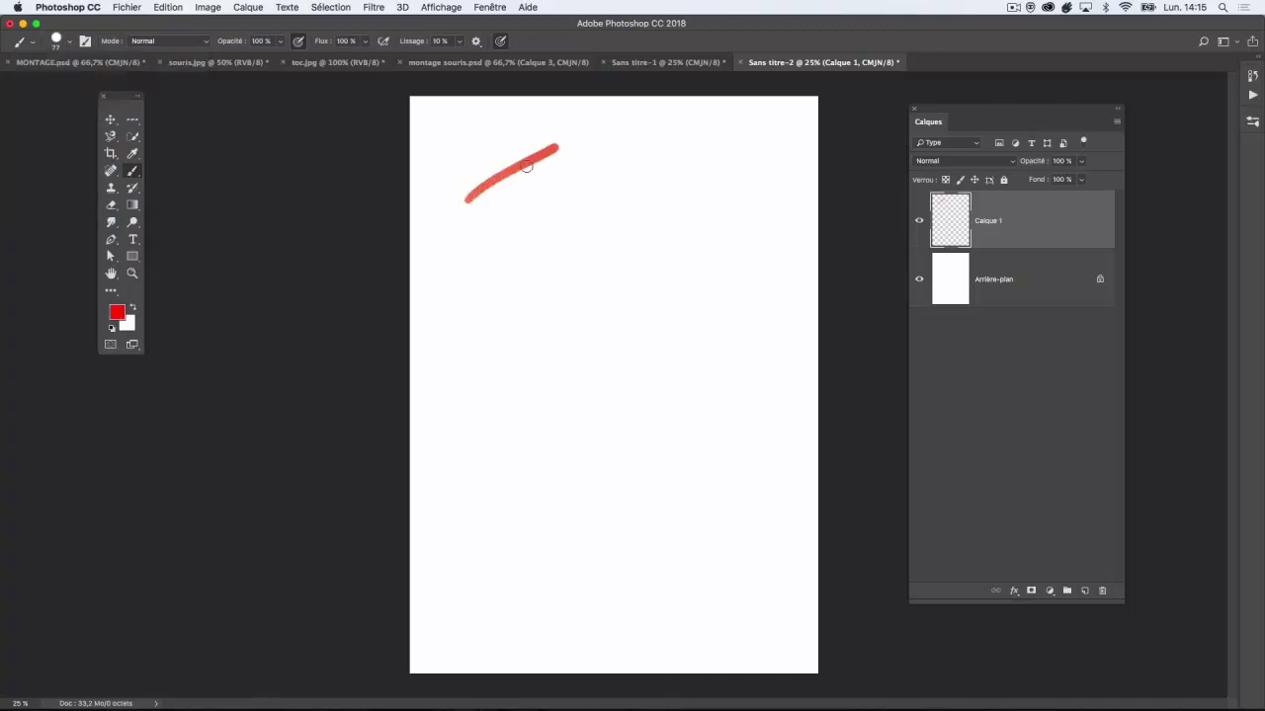
pyautogui.moveTo(477, 229); pyautogui.dragTo(591, 168)
pyautogui.moveTo(499, 263); pyautogui.dragTo(612, 194)
pyautogui.moveTo(523, 310); pyautogui.dragTo(561, 263)
pyautogui.moveTo(547, 344); pyautogui.dragTo(617, 235)
pyautogui.moveTo(645, 215); pyautogui.dragTo(605, 296)
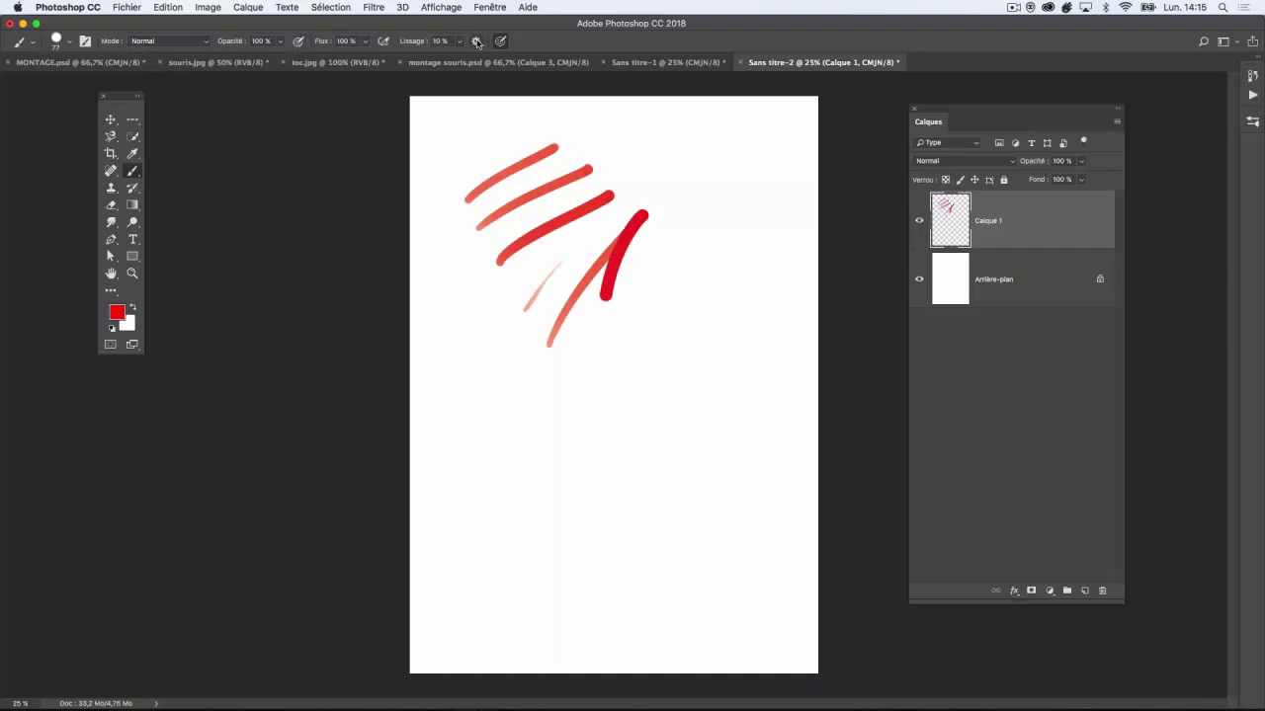
# With pen pressure control off, paint two hard-edged red scribbles near the middle, and another below them at 45% hardness
pyautogui.moveTo(561, 391)
pyautogui.mouseDown()
pyautogui.moveTo(602, 349)
pyautogui.moveTo(631, 355)
pyautogui.moveTo(658, 403)
pyautogui.mouseUp()
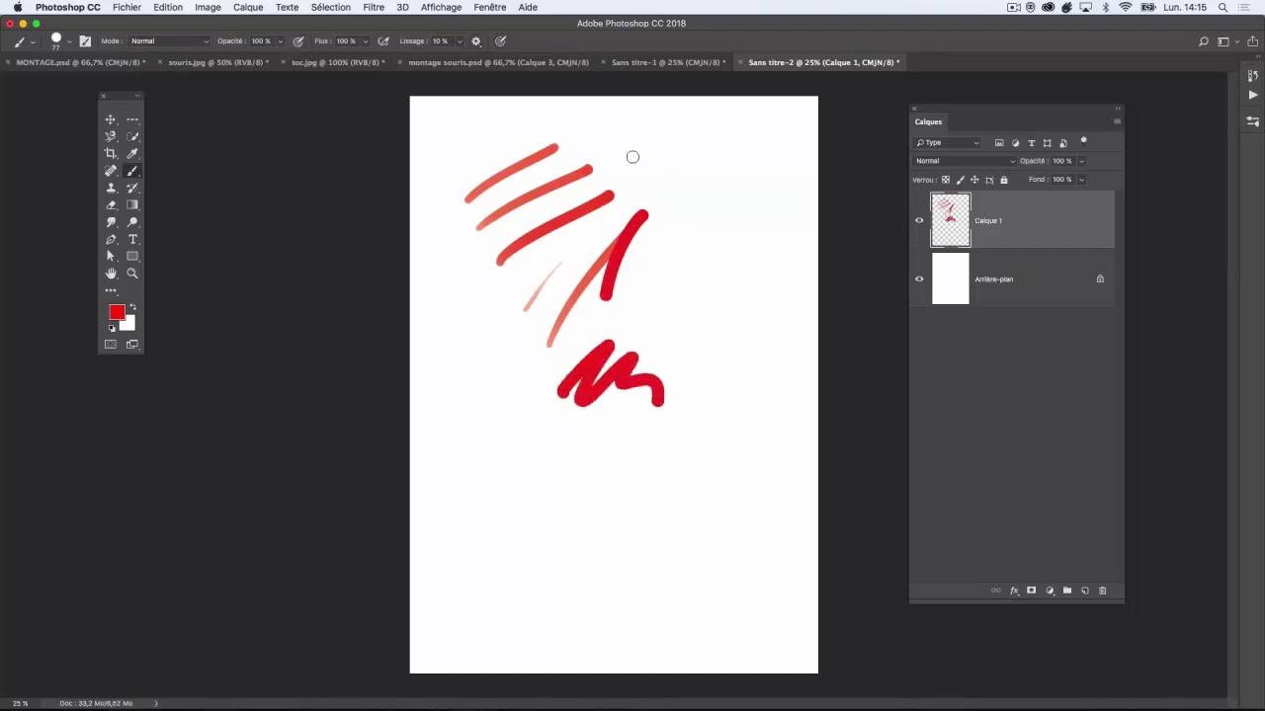
pyautogui.moveTo(675, 324)
pyautogui.mouseDown()
pyautogui.moveTo(692, 291)
pyautogui.moveTo(747, 355)
pyautogui.mouseUp()
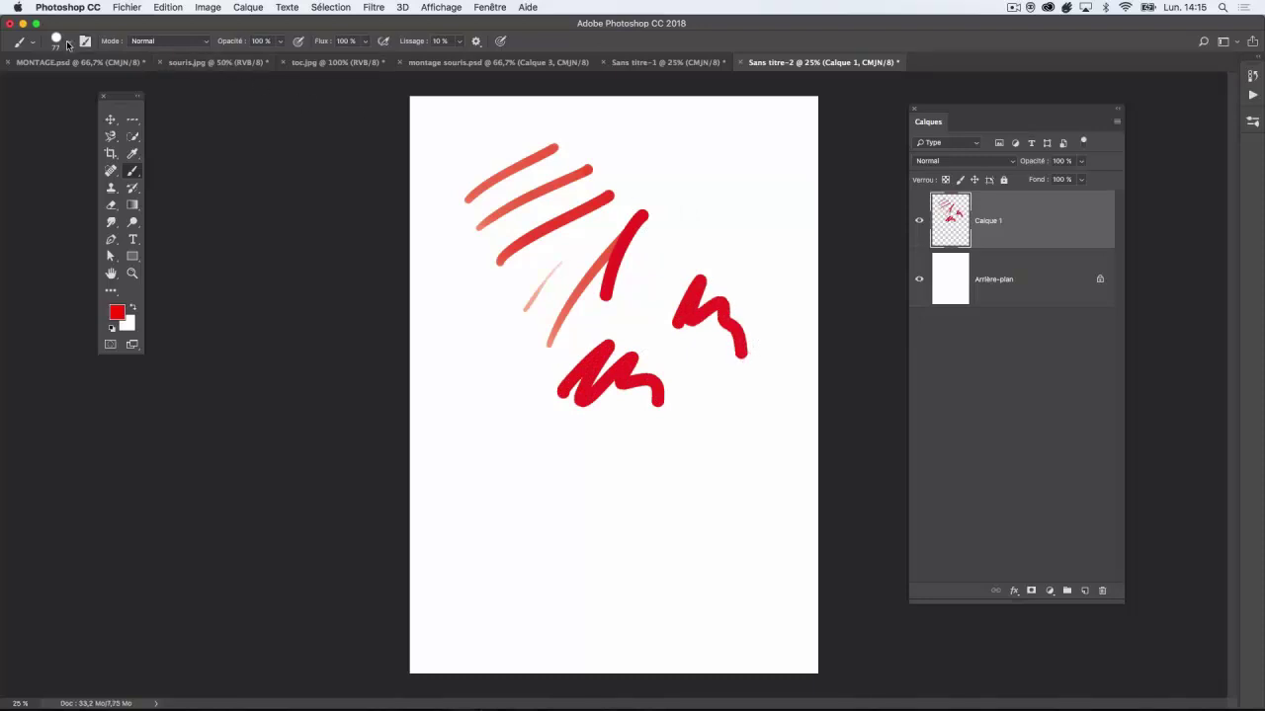
pyautogui.click(69, 44)
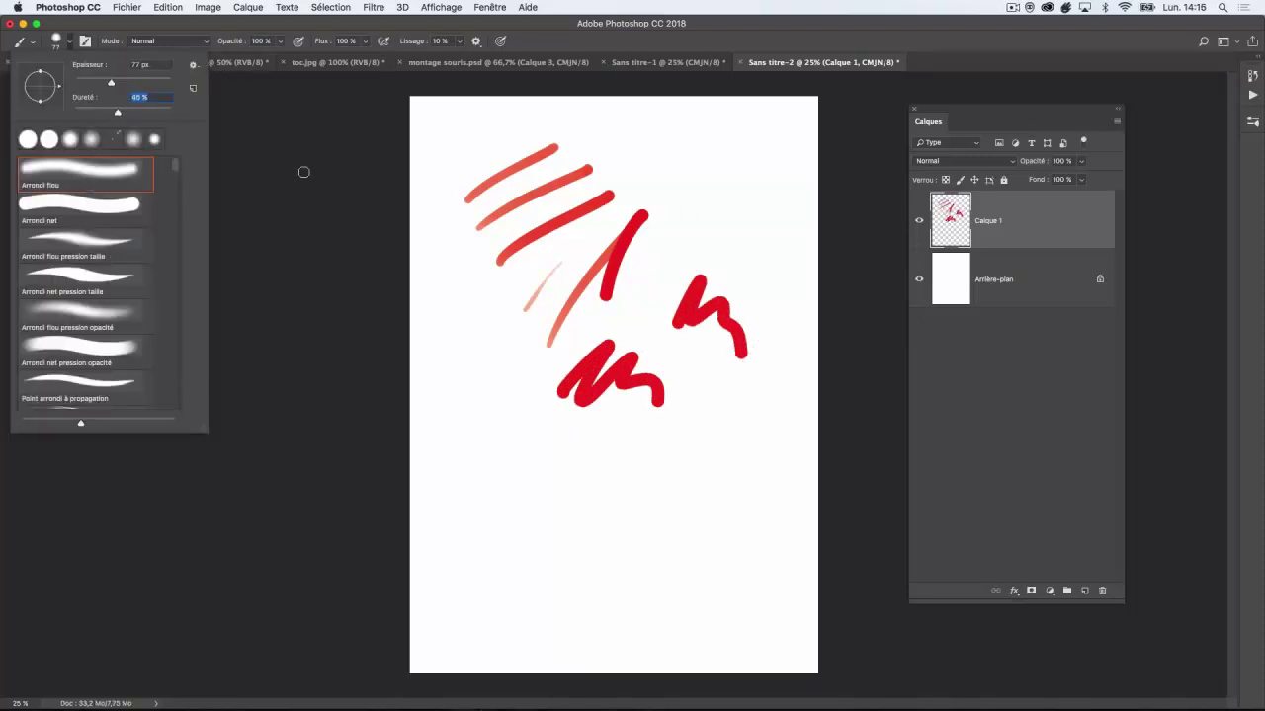
pyautogui.moveTo(582, 462); pyautogui.dragTo(682, 486)
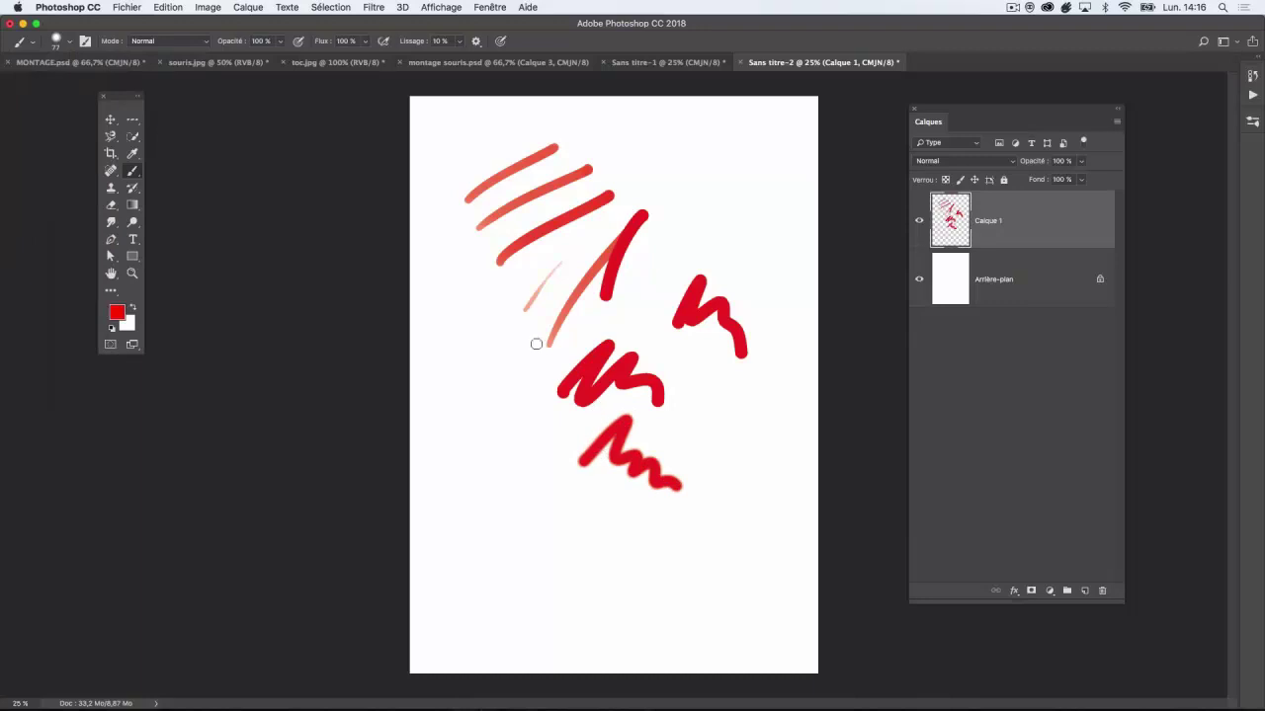
# Reduce the brush hardness to nearly zero and paint soft red scribbles at the lower left, upper right, centre and upper left corner
pyautogui.click(69, 43)
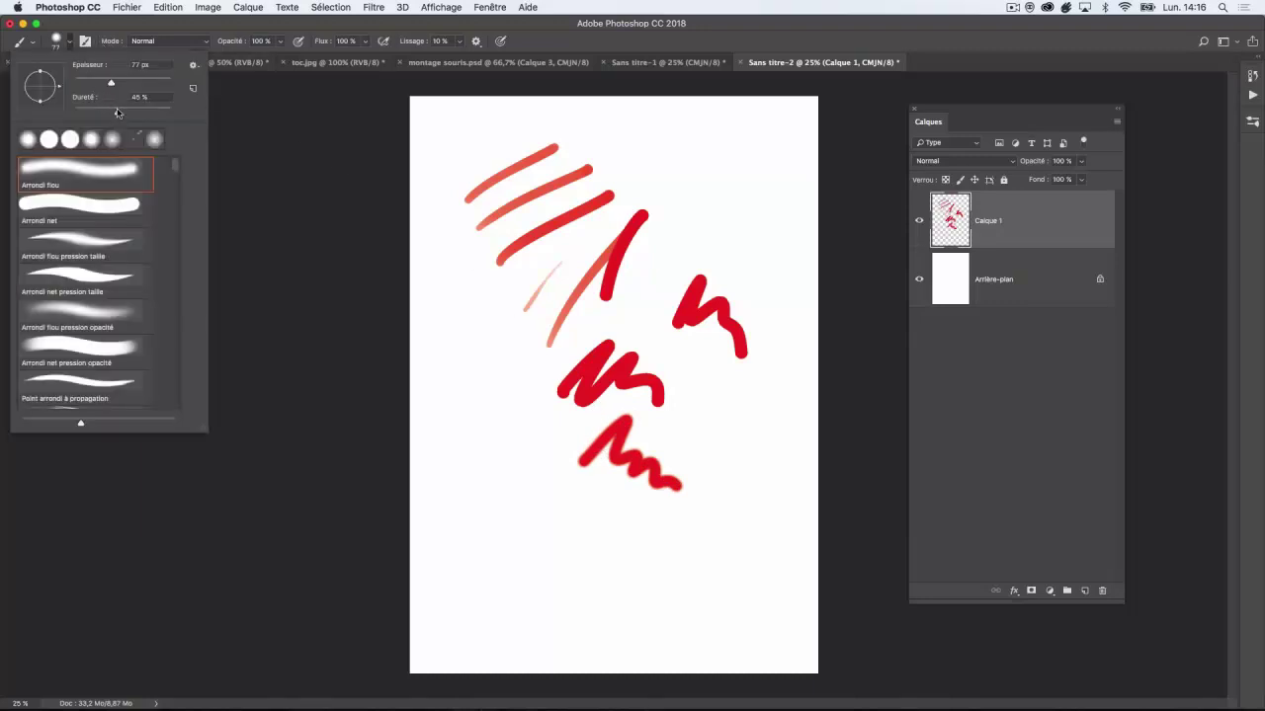
pyautogui.moveTo(118, 112); pyautogui.dragTo(79, 113)
pyautogui.moveTo(449, 454)
pyautogui.mouseDown()
pyautogui.moveTo(494, 410)
pyautogui.moveTo(547, 517)
pyautogui.mouseUp()
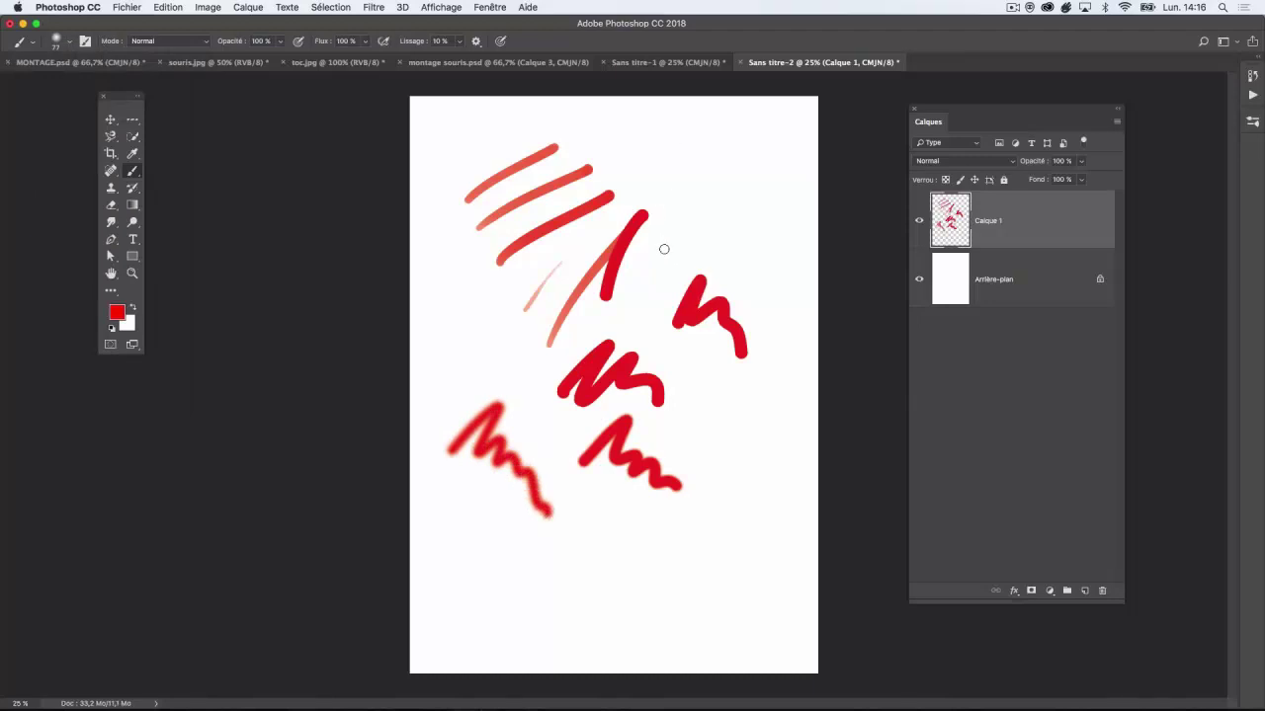
pyautogui.moveTo(684, 155); pyautogui.dragTo(745, 283)
pyautogui.moveTo(633, 295); pyautogui.dragTo(692, 344)
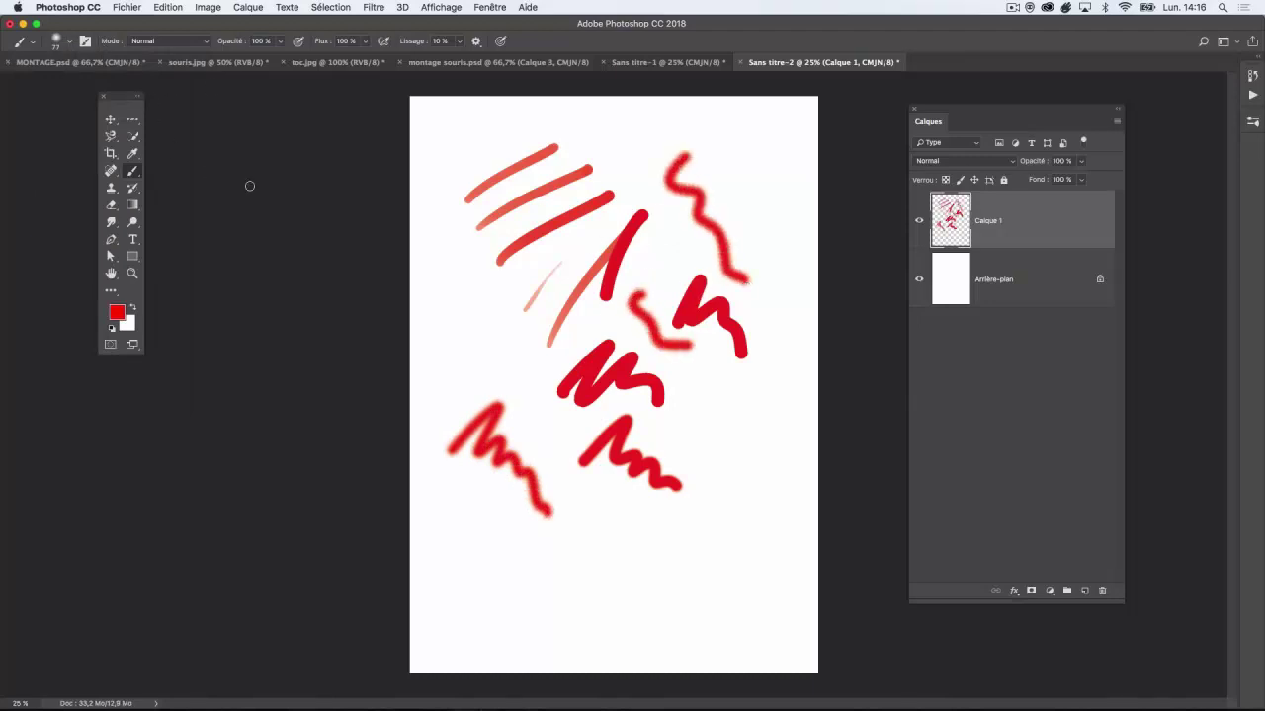
pyautogui.moveTo(429, 148)
pyautogui.mouseDown()
pyautogui.moveTo(450, 123)
pyautogui.moveTo(476, 158)
pyautogui.mouseUp()
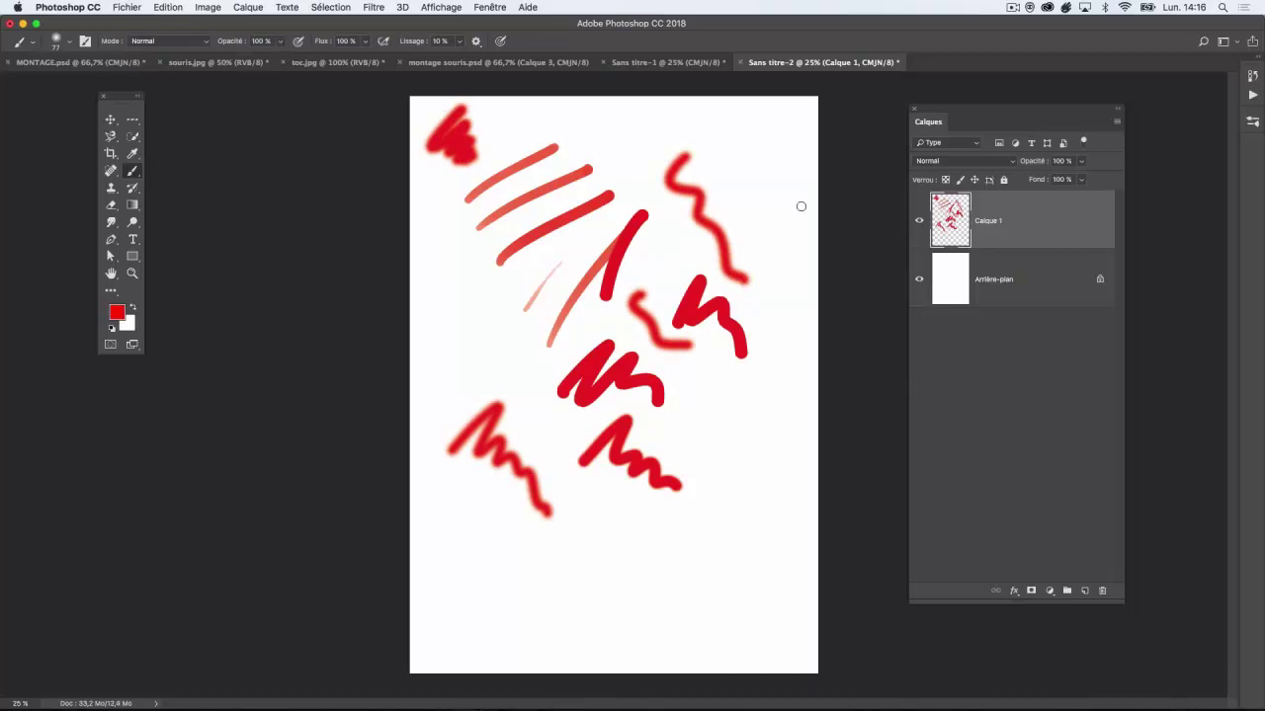
# Set the brush opacity to 40% and paint a translucent red scribble over and below the lower-left stroke
pyautogui.click(281, 41)
pyautogui.moveTo(285, 56); pyautogui.dragTo(243, 56)
pyautogui.moveTo(474, 573)
pyautogui.mouseDown()
pyautogui.moveTo(543, 520)
pyautogui.moveTo(523, 457)
pyautogui.moveTo(508, 473)
pyautogui.moveTo(519, 439)
pyautogui.mouseUp()
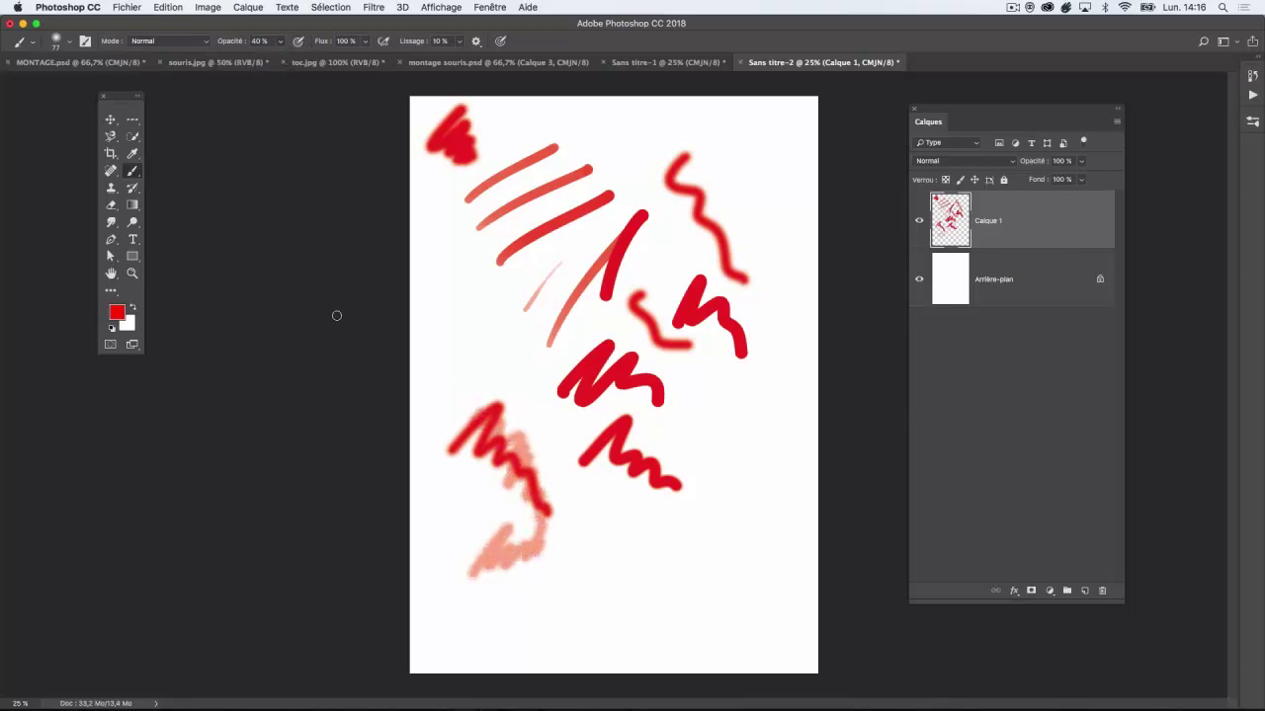
# Change the foreground colour to blue (014fff) and paint a translucent scribble across the lower red strokes
pyautogui.click(117, 313)
pyautogui.click(619, 255)
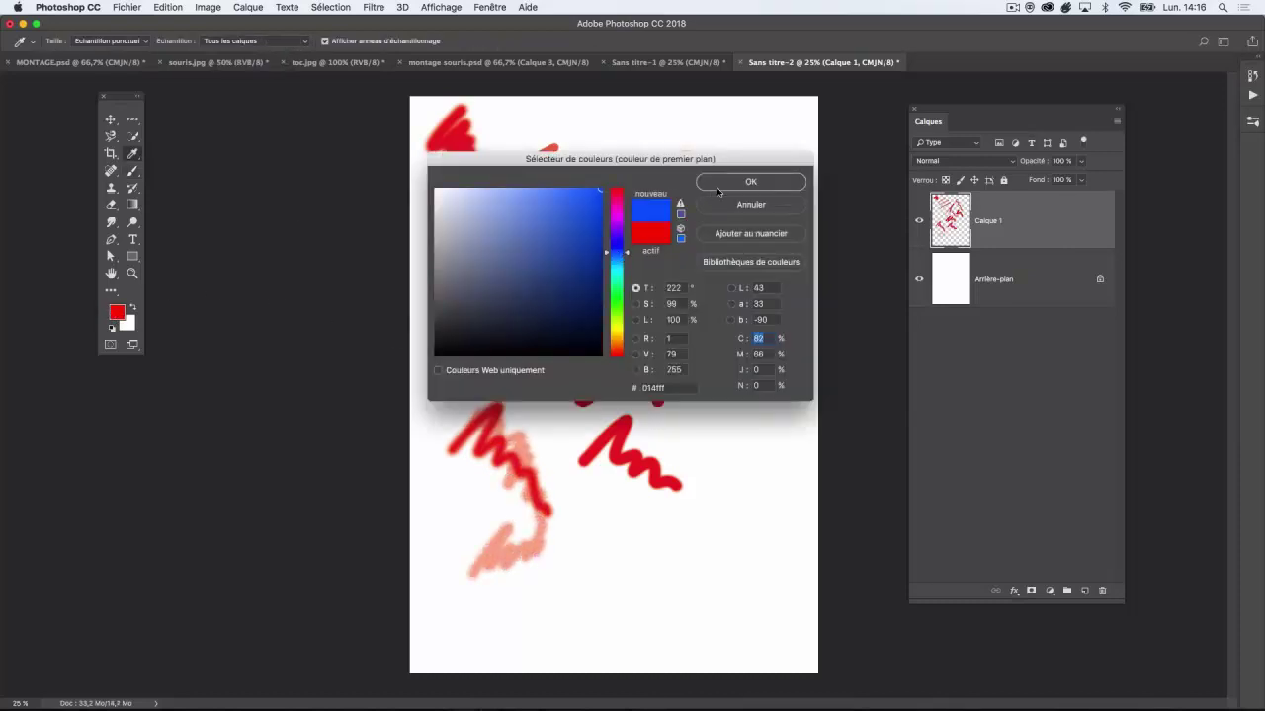
pyautogui.click(751, 182)
pyautogui.moveTo(474, 388)
pyautogui.mouseDown()
pyautogui.moveTo(491, 447)
pyautogui.moveTo(484, 529)
pyautogui.moveTo(600, 461)
pyautogui.moveTo(583, 465)
pyautogui.moveTo(629, 415)
pyautogui.moveTo(633, 462)
pyautogui.moveTo(682, 482)
pyautogui.mouseUp()
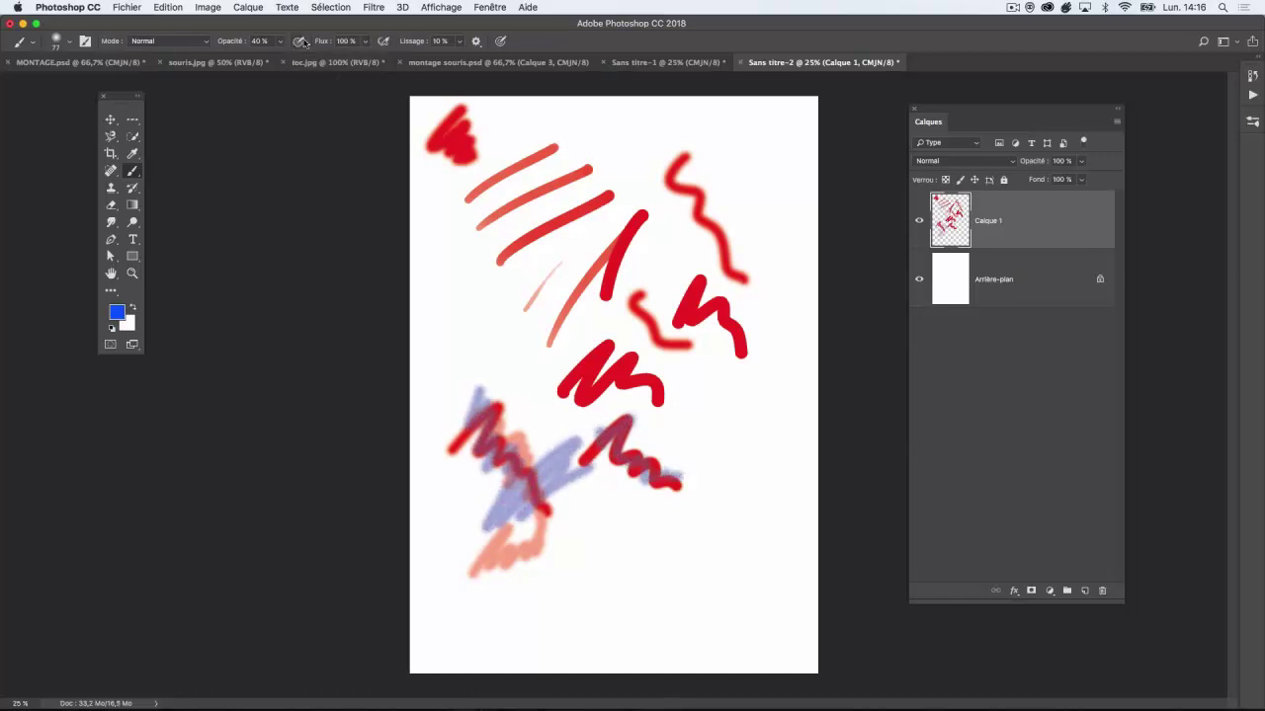
# Set the brush opacity to 69% and paint a blue scribble over the red scribble below the middle of the page
pyautogui.press('6')
pyautogui.press('9')
pyautogui.moveTo(620, 430)
pyautogui.mouseDown()
pyautogui.moveTo(642, 464)
pyautogui.moveTo(678, 475)
pyautogui.mouseUp()
# Lower the brush opacity to 17% and paint faint blue strokes across the central and right-hand red scribbles
pyautogui.moveTo(281, 47); pyautogui.dragTo(247, 60)
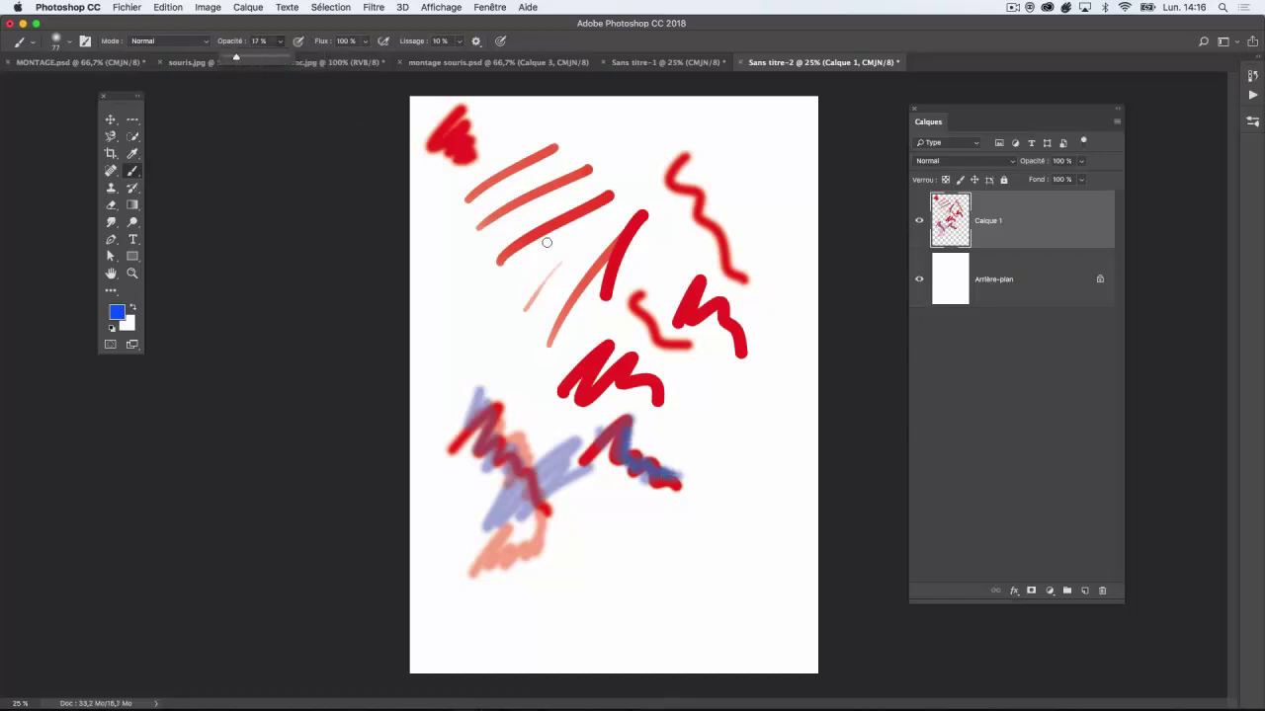
pyautogui.moveTo(534, 255)
pyautogui.mouseDown()
pyautogui.moveTo(551, 235)
pyautogui.moveTo(623, 254)
pyautogui.moveTo(697, 396)
pyautogui.moveTo(668, 407)
pyautogui.mouseUp()
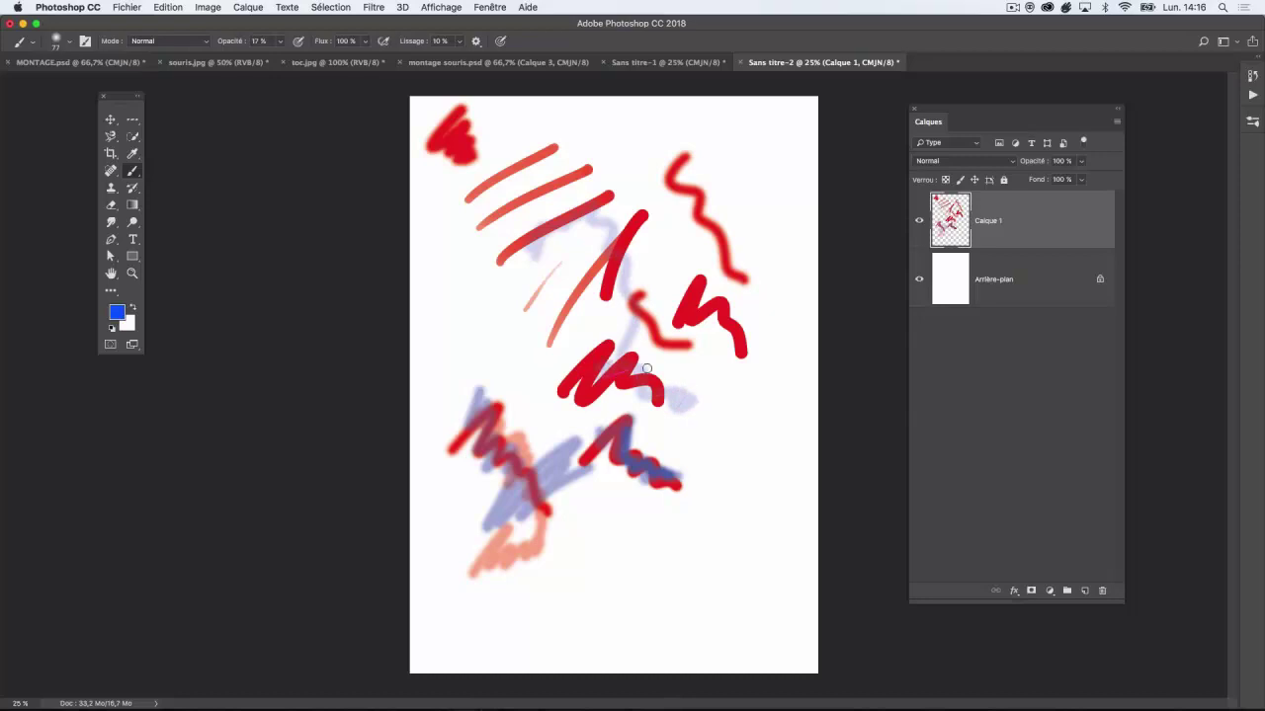
pyautogui.moveTo(749, 265)
pyautogui.mouseDown()
pyautogui.moveTo(741, 330)
pyautogui.moveTo(755, 376)
pyautogui.mouseUp()
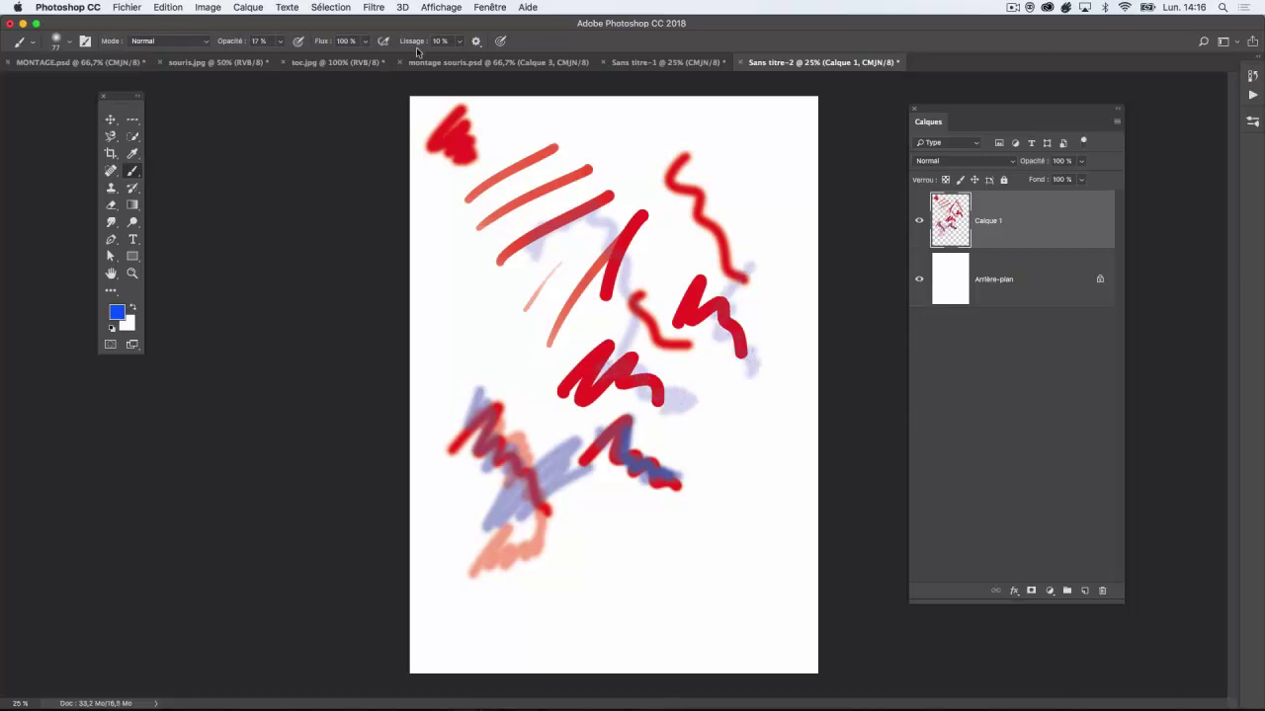
# Raise the brush smoothing to 67% and paint two faint curved strokes from the page's left side toward the centre
pyautogui.click(459, 42)
pyautogui.moveTo(460, 57); pyautogui.dragTo(494, 57)
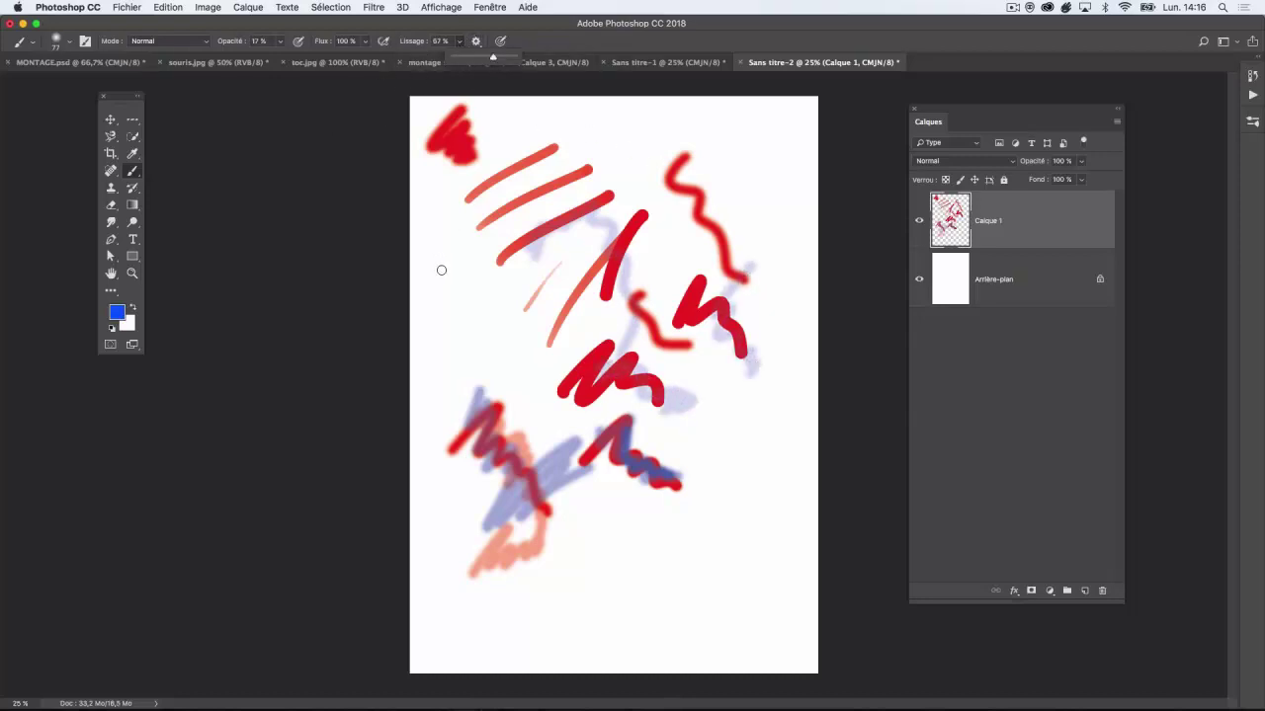
pyautogui.moveTo(442, 270); pyautogui.dragTo(510, 339)
pyautogui.moveTo(443, 227)
pyautogui.mouseDown()
pyautogui.moveTo(488, 269)
pyautogui.moveTo(536, 408)
pyautogui.moveTo(546, 411)
pyautogui.moveTo(550, 360)
pyautogui.moveTo(599, 306)
pyautogui.moveTo(637, 331)
pyautogui.mouseUp()
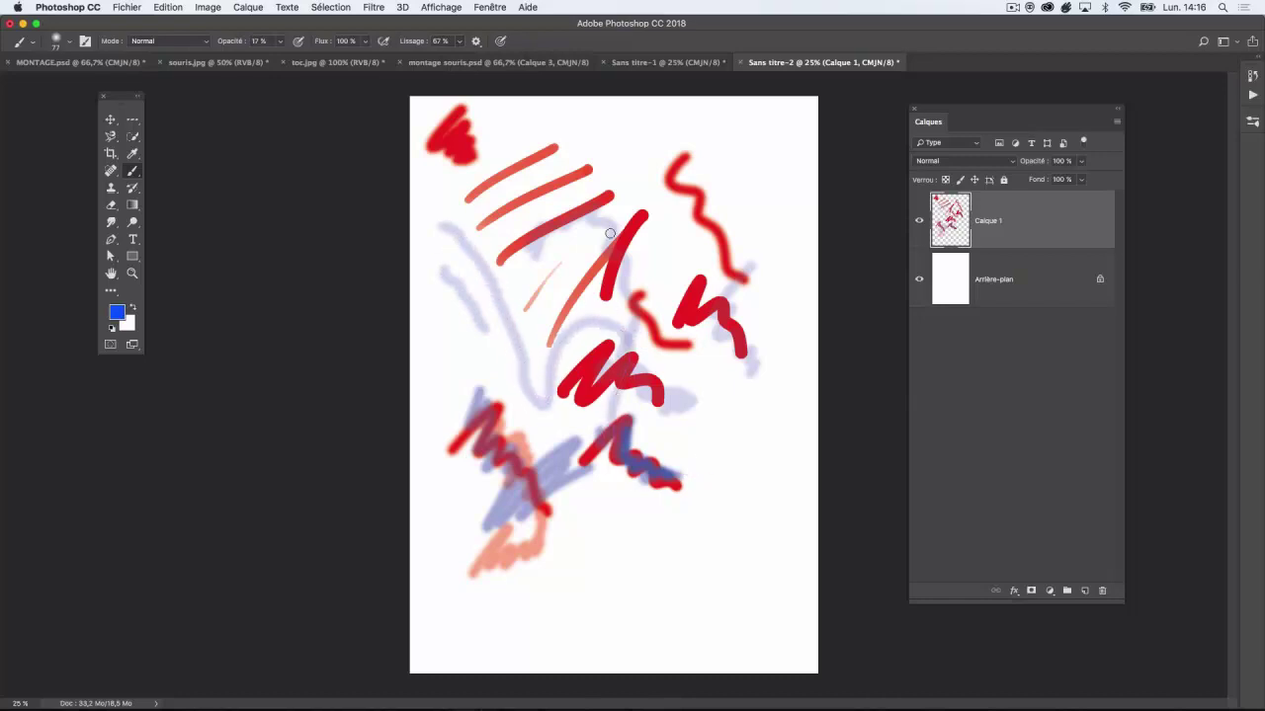
# Set the brush smoothing to 100% and paint a curved stroke at the upper right and two wavy strokes at the lower right
pyautogui.click(460, 41)
pyautogui.moveTo(466, 61); pyautogui.dragTo(488, 61)
pyautogui.moveTo(571, 124)
pyautogui.mouseDown()
pyautogui.moveTo(607, 126)
pyautogui.moveTo(659, 167)
pyautogui.moveTo(650, 249)
pyautogui.mouseUp()
pyautogui.moveTo(534, 612)
pyautogui.mouseDown()
pyautogui.moveTo(564, 583)
pyautogui.moveTo(620, 602)
pyautogui.moveTo(649, 561)
pyautogui.moveTo(685, 576)
pyautogui.moveTo(714, 535)
pyautogui.moveTo(711, 558)
pyautogui.moveTo(733, 587)
pyautogui.moveTo(749, 560)
pyautogui.mouseUp()
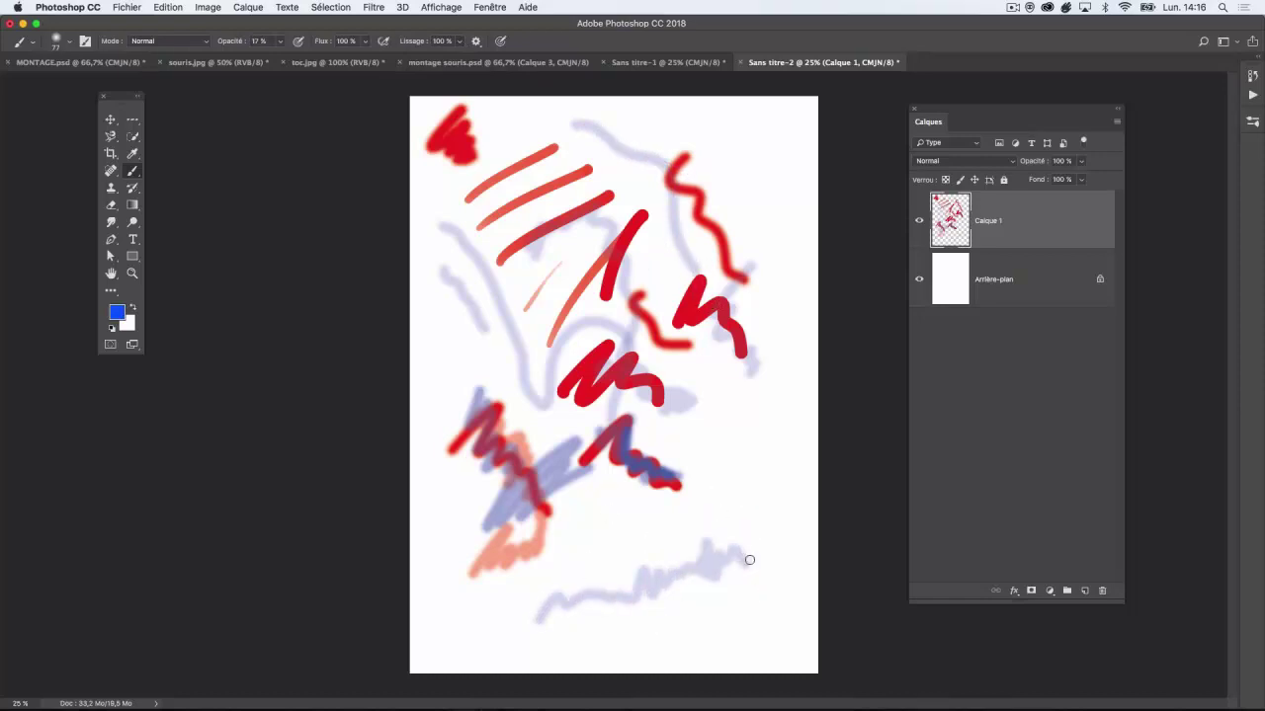
pyautogui.moveTo(597, 579)
pyautogui.mouseDown()
pyautogui.moveTo(641, 587)
pyautogui.moveTo(658, 572)
pyautogui.moveTo(665, 485)
pyautogui.moveTo(681, 481)
pyautogui.moveTo(718, 511)
pyautogui.moveTo(737, 457)
pyautogui.mouseUp()
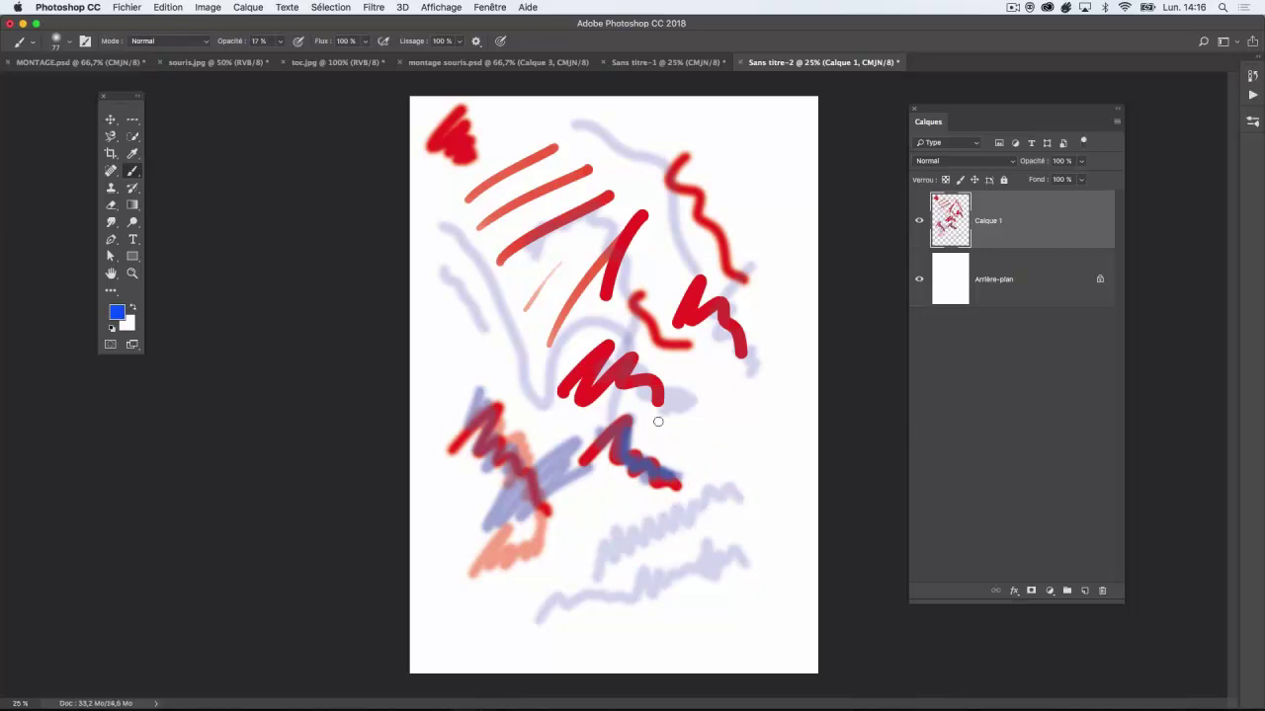
# Set the brush smoothing to 0% and paint a tight zigzag over the upper wavy stroke at the lower right
pyautogui.click(460, 41)
pyautogui.moveTo(464, 57); pyautogui.dragTo(370, 62)
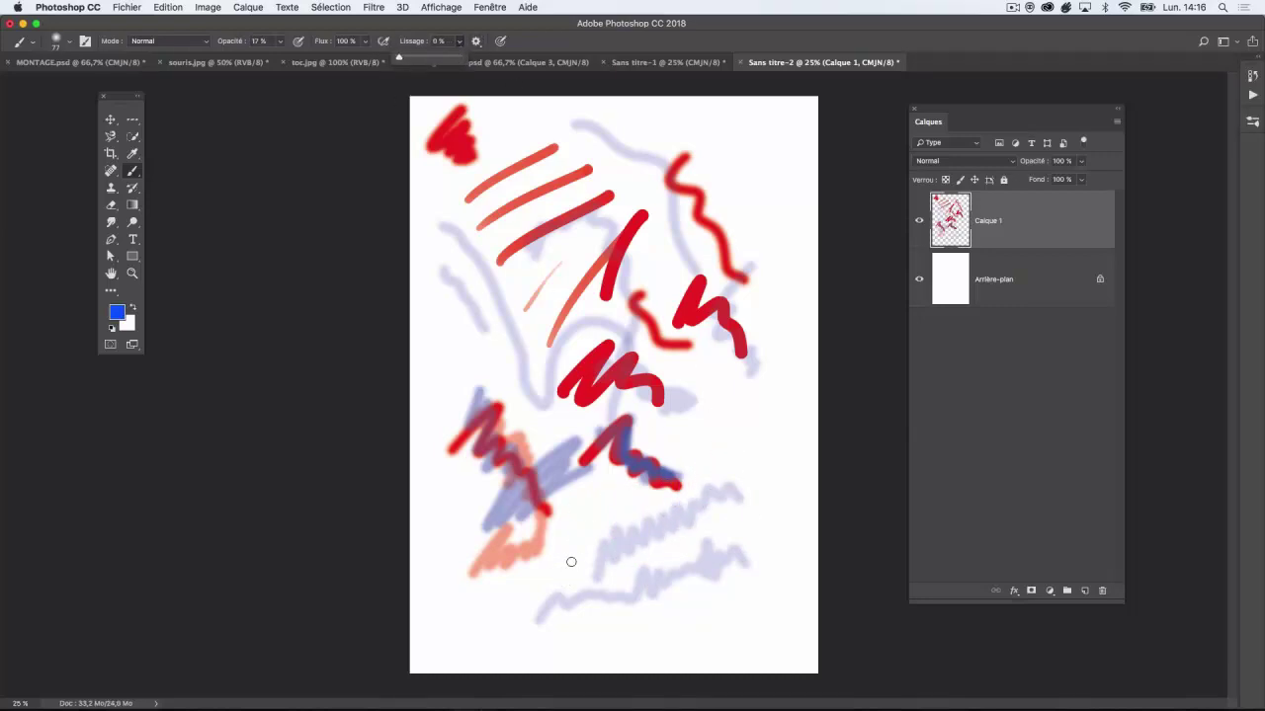
pyautogui.moveTo(571, 562)
pyautogui.mouseDown()
pyautogui.moveTo(606, 531)
pyautogui.moveTo(629, 498)
pyautogui.moveTo(648, 513)
pyautogui.moveTo(694, 488)
pyautogui.mouseUp()
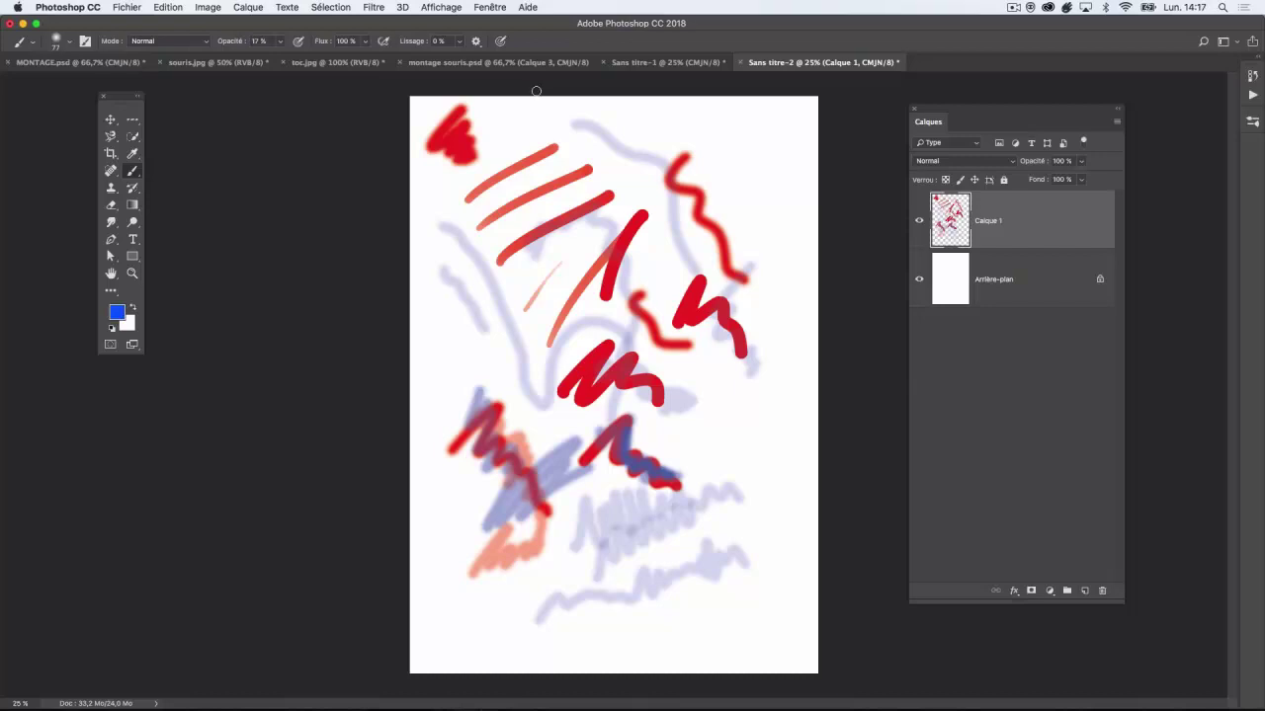
# Delete the layer holding the test strokes and add a new empty layer above the background
pyautogui.moveTo(1075, 246); pyautogui.dragTo(1102, 590)
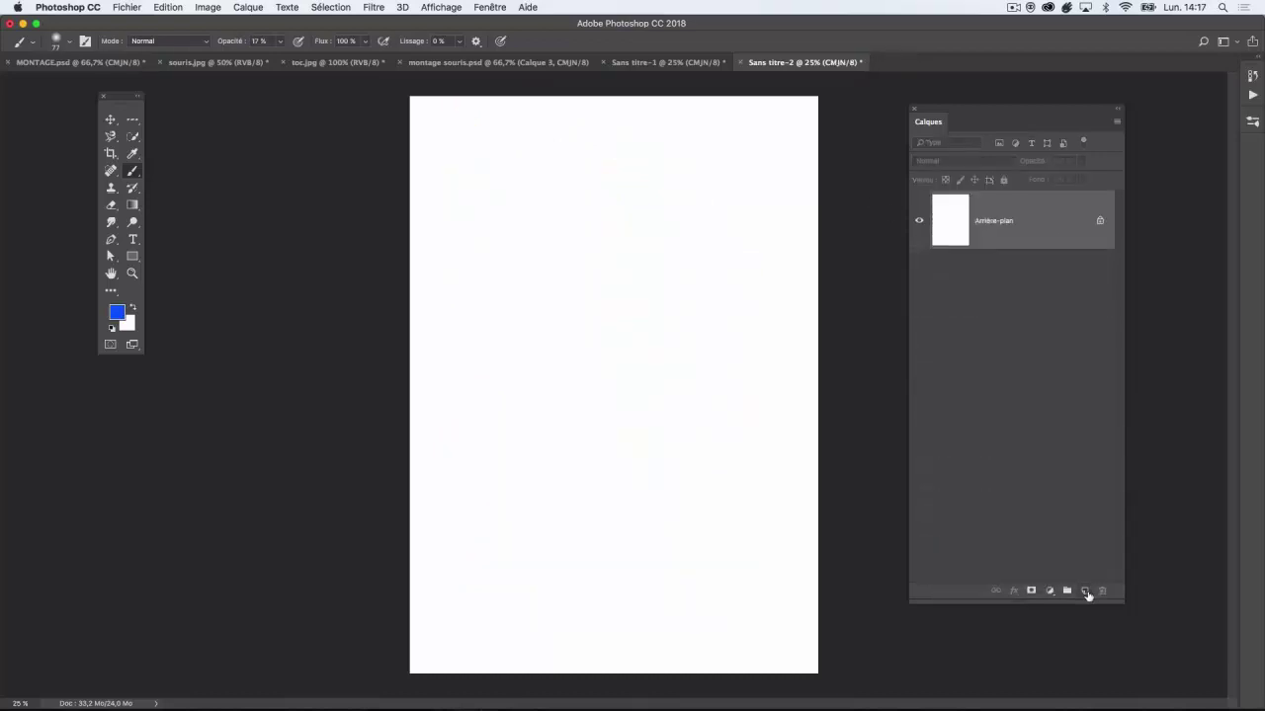
pyautogui.click(1084, 590)
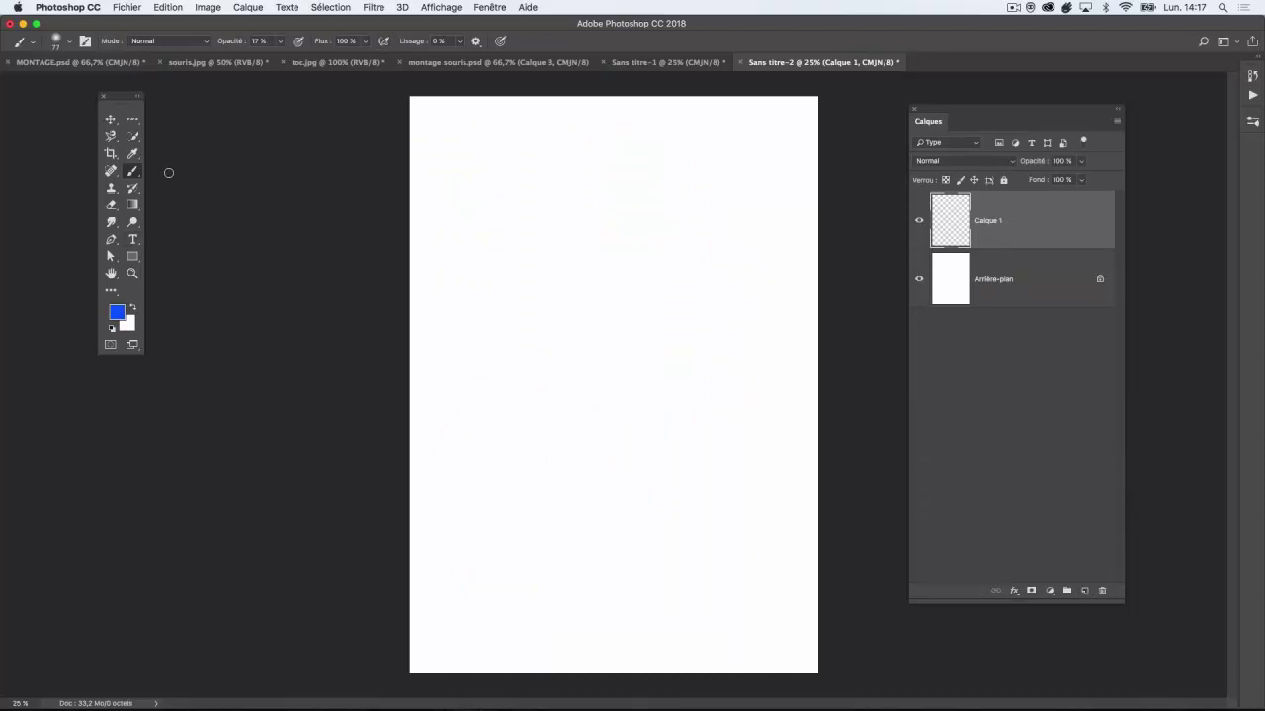
# With a slightly smaller soft brush at 100% opacity and blue 004eff as foreground colour, paint a zigzag stroke on the upper part of the page
pyautogui.click(69, 42)
pyautogui.moveTo(111, 86); pyautogui.dragTo(103, 88)
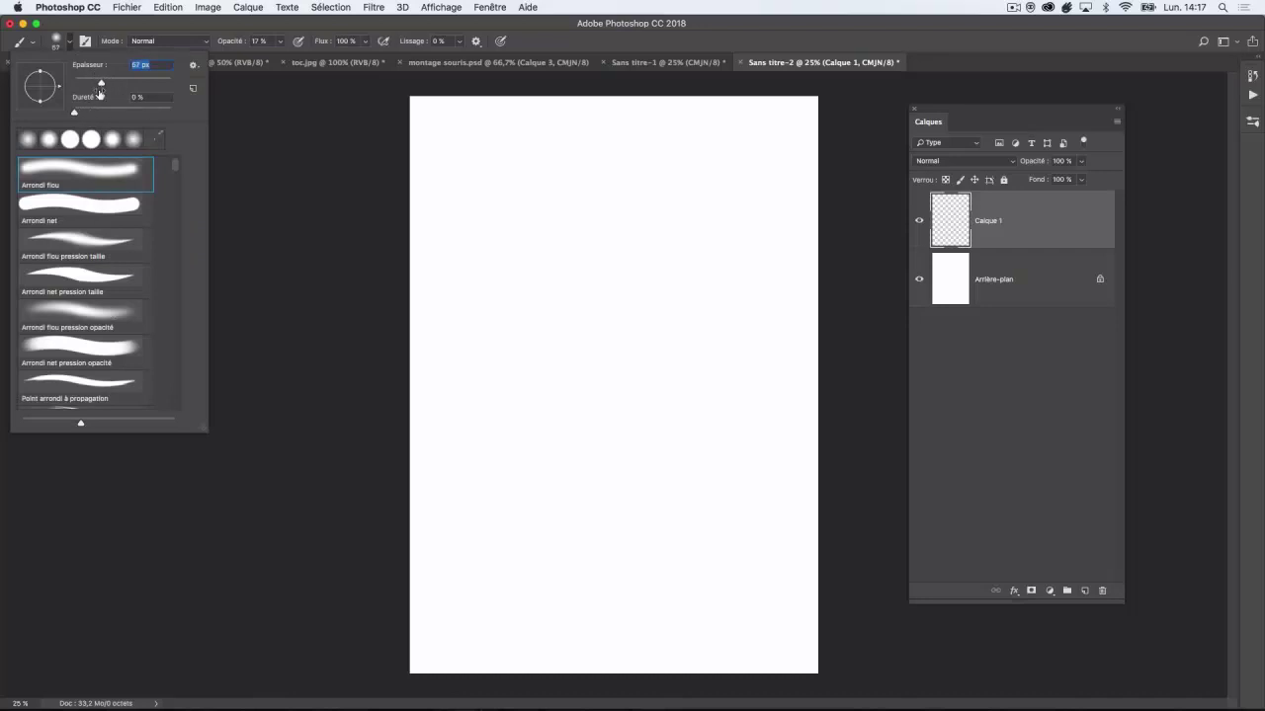
pyautogui.click(280, 41)
pyautogui.moveTo(282, 56); pyautogui.dragTo(352, 58)
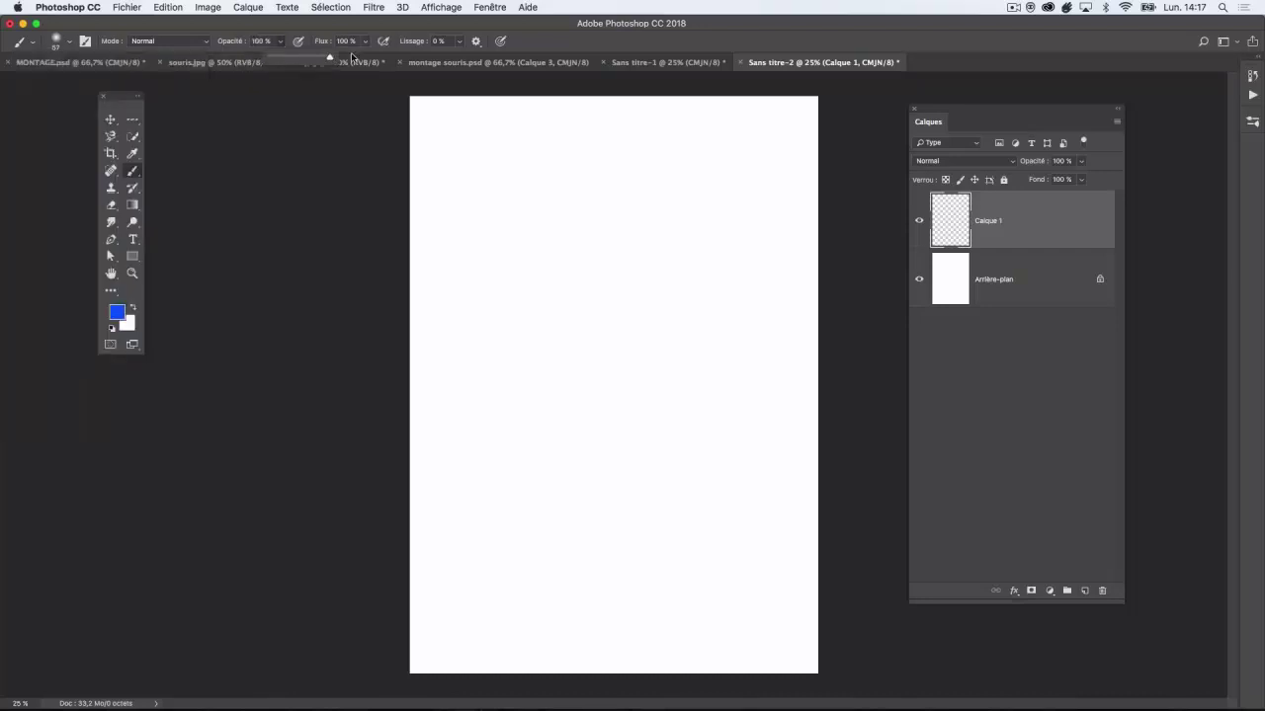
pyautogui.click(121, 314)
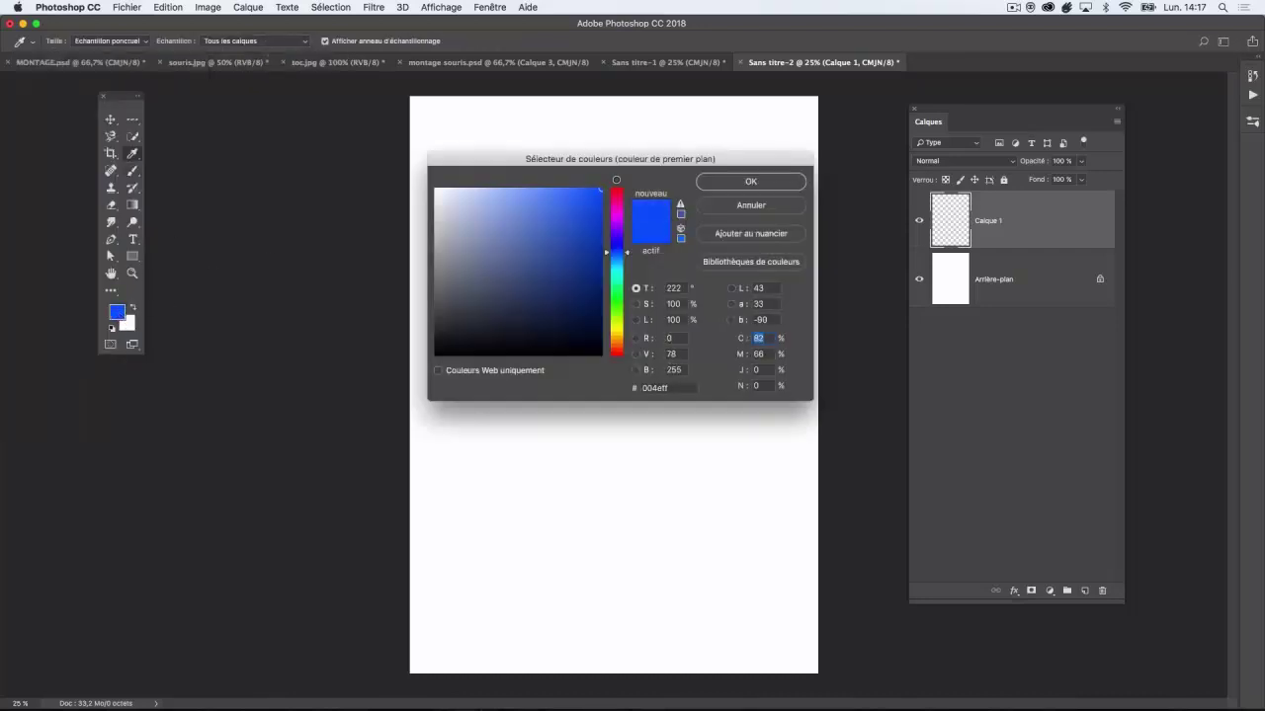
pyautogui.click(717, 188)
pyautogui.moveTo(491, 198)
pyautogui.mouseDown()
pyautogui.moveTo(562, 179)
pyautogui.moveTo(603, 313)
pyautogui.mouseUp()
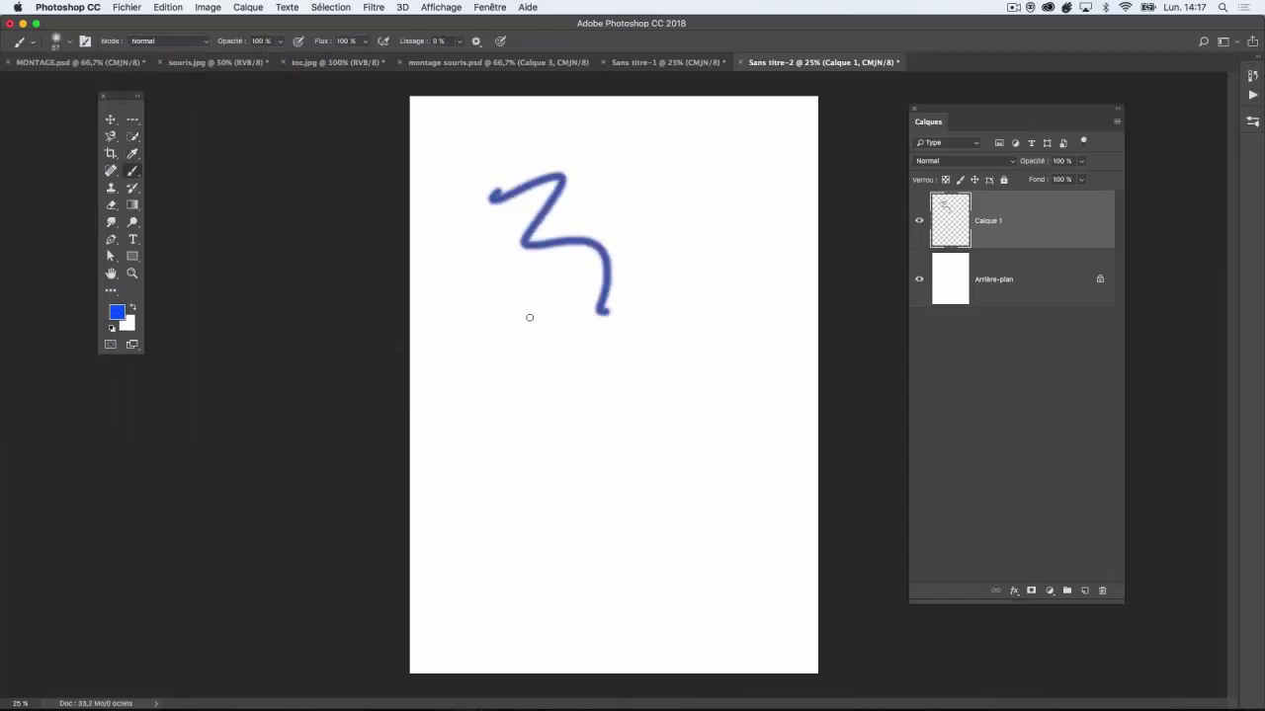